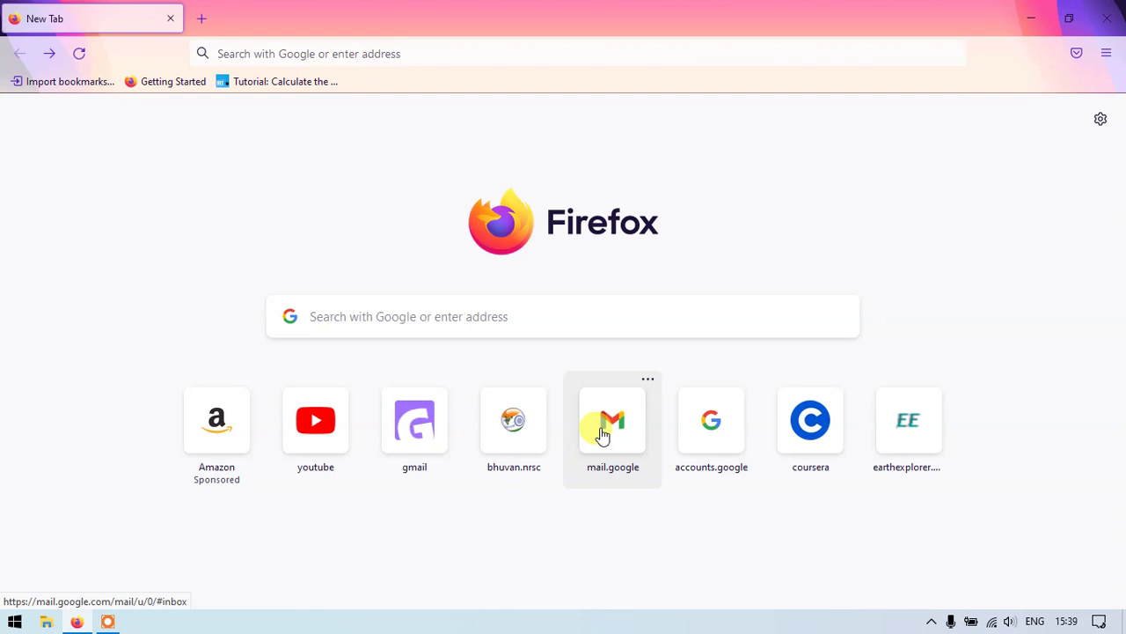
Search Google for 'bhuvan' from the Firefox new-tab search box.
{"action": "left_click", "coordinate": [423, 317]}
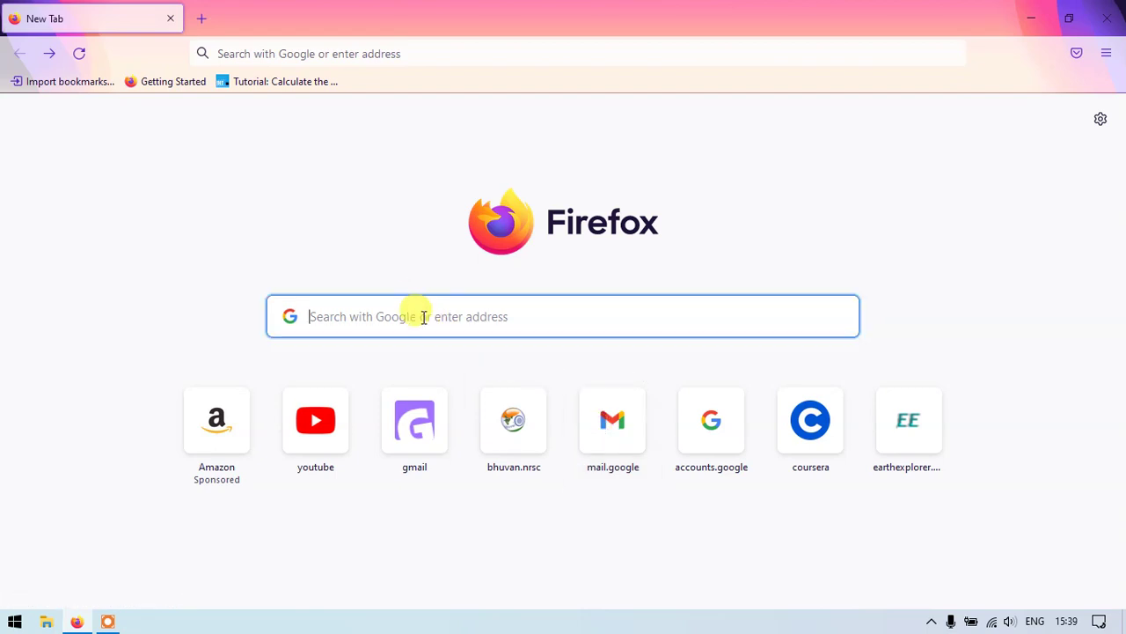
{"action": "type", "text": "Bhuvan"}
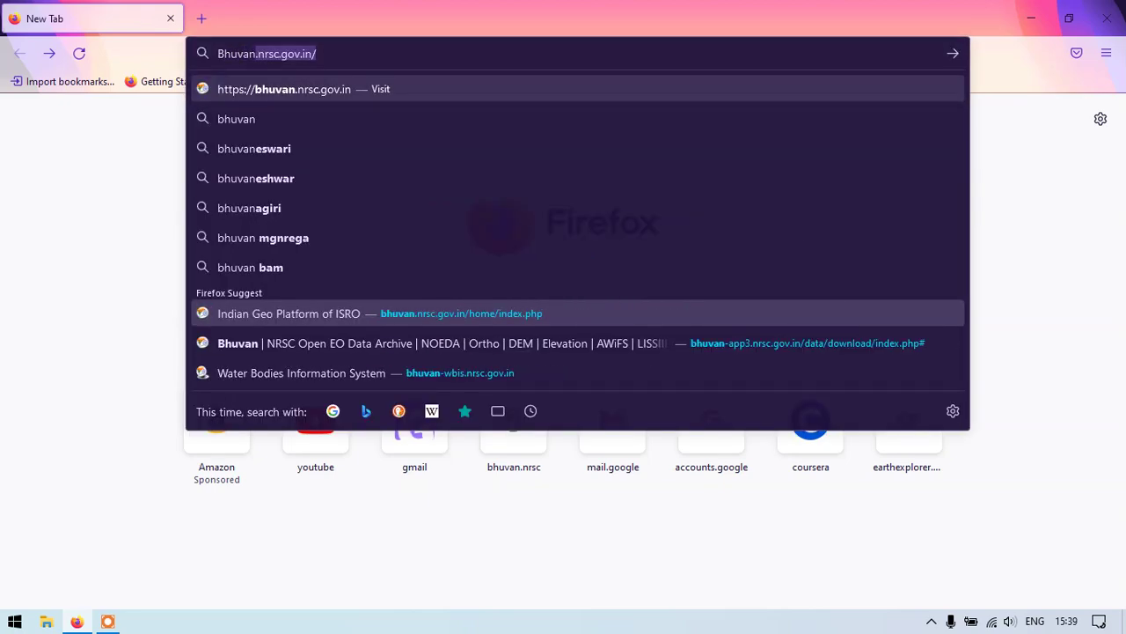
{"action": "left_click", "coordinate": [327, 119]}
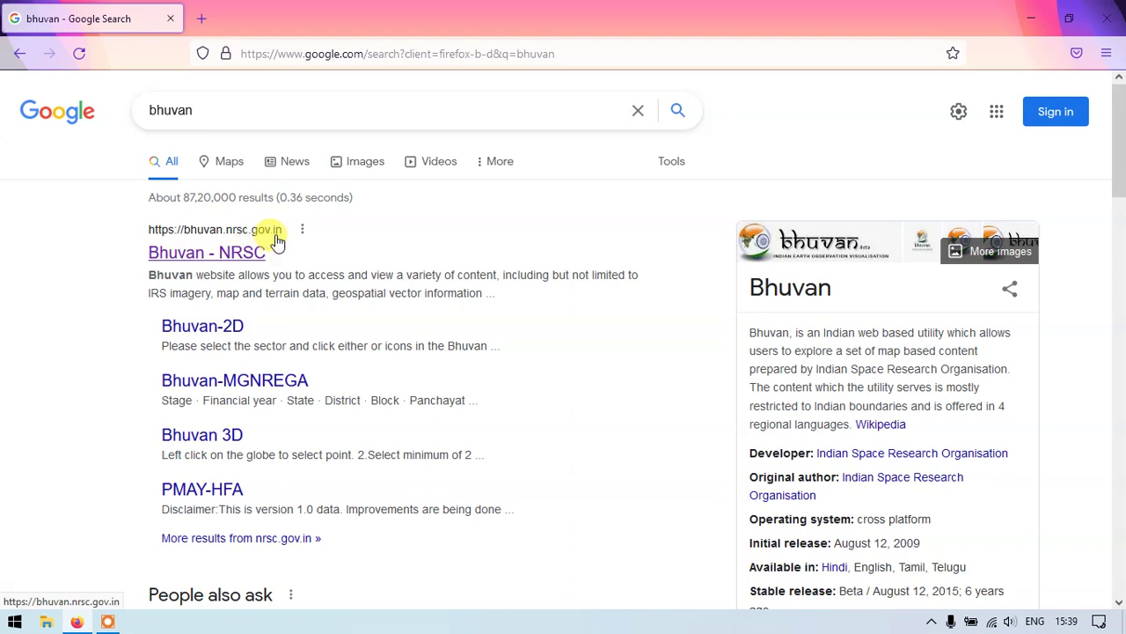
Go to the Bhuvan - NRSC site and launch its Open Data Archive in a new tab.
{"action": "left_click", "coordinate": [230, 262]}
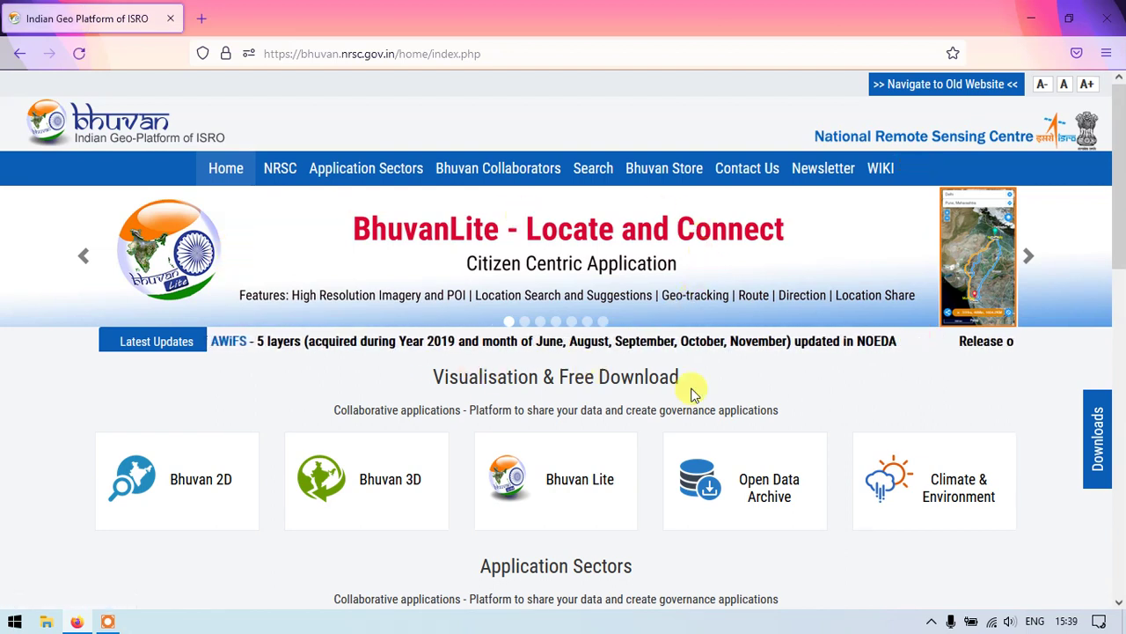
{"action": "scroll", "coordinate": [752, 399], "scroll_direction": "down", "scroll_amount": 1}
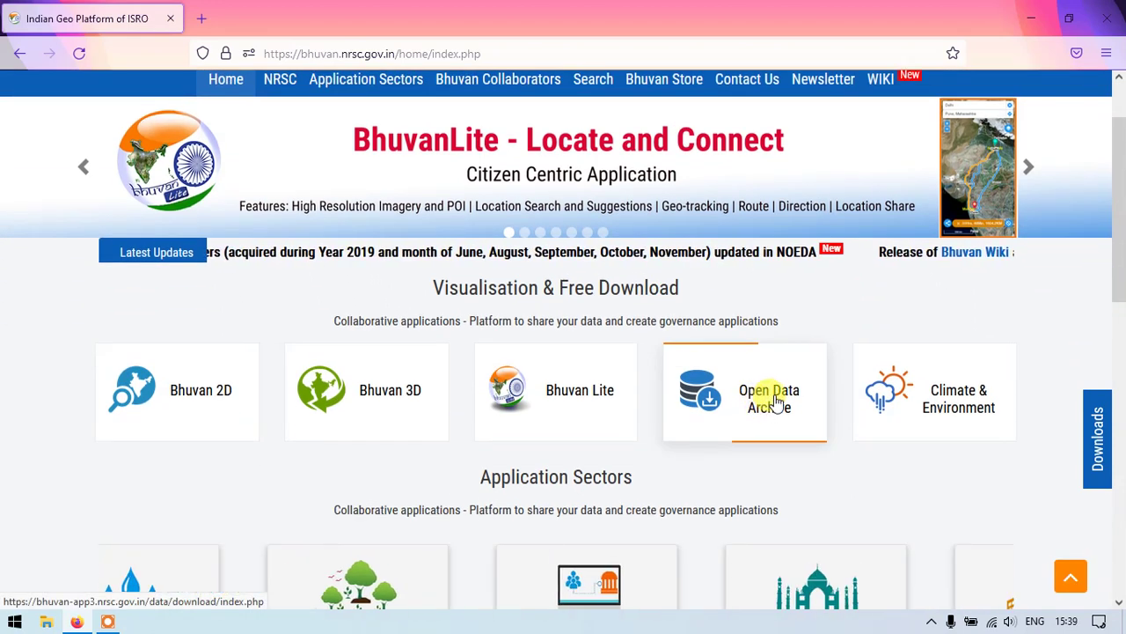
{"action": "left_click", "coordinate": [762, 401]}
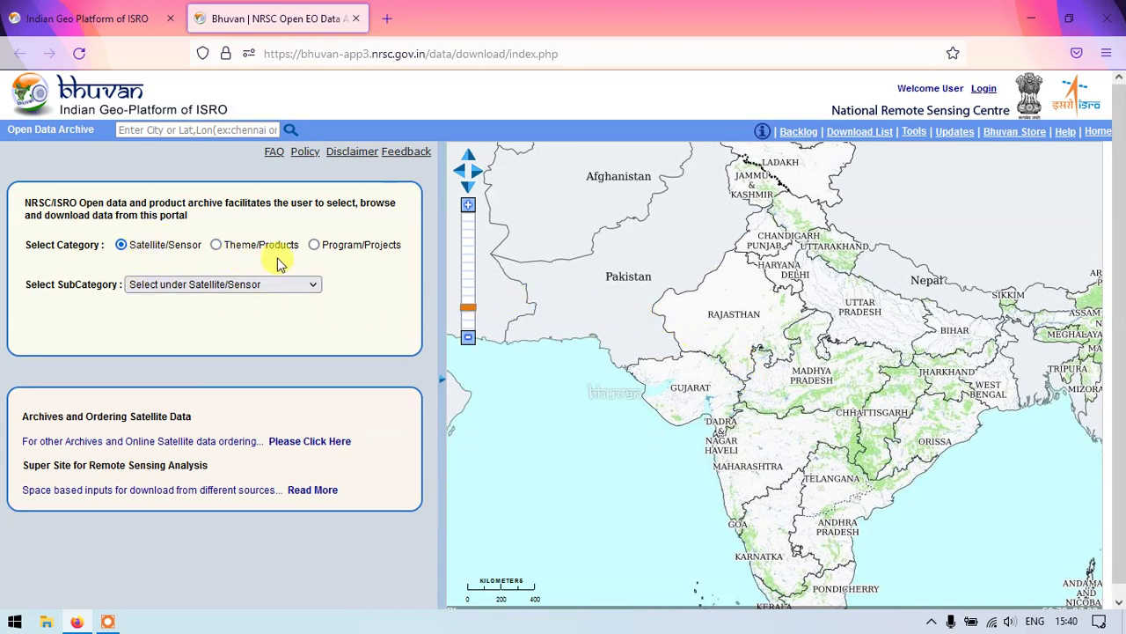
Pick Cartosat-1 as the subcategory and CartoDEM All Versions as the product.
{"action": "left_click", "coordinate": [170, 291]}
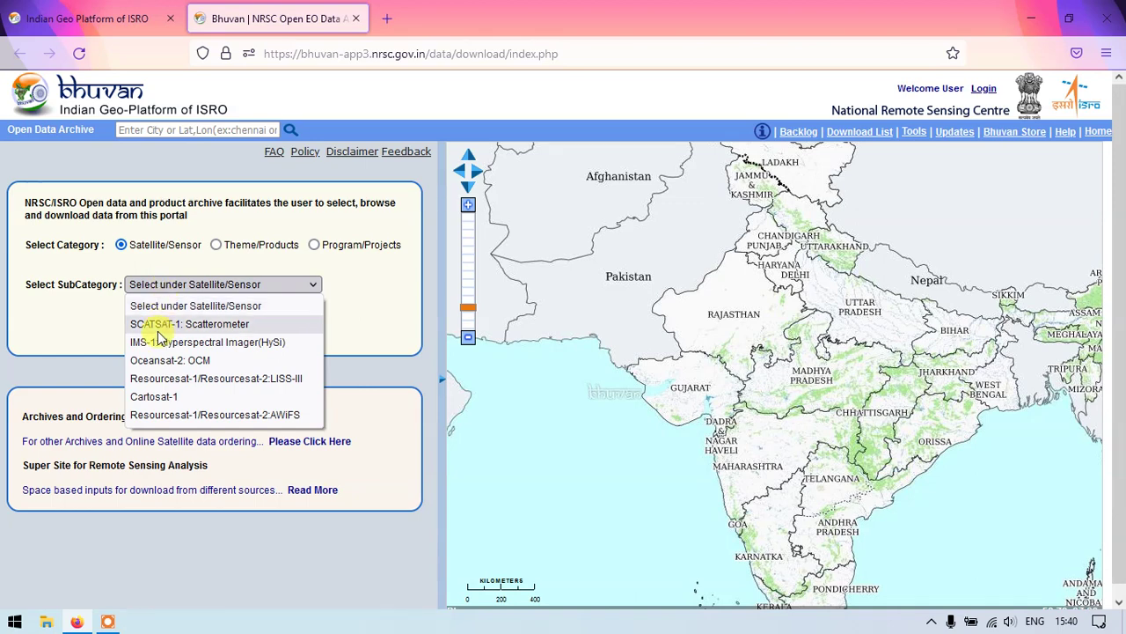
{"action": "left_click", "coordinate": [154, 397]}
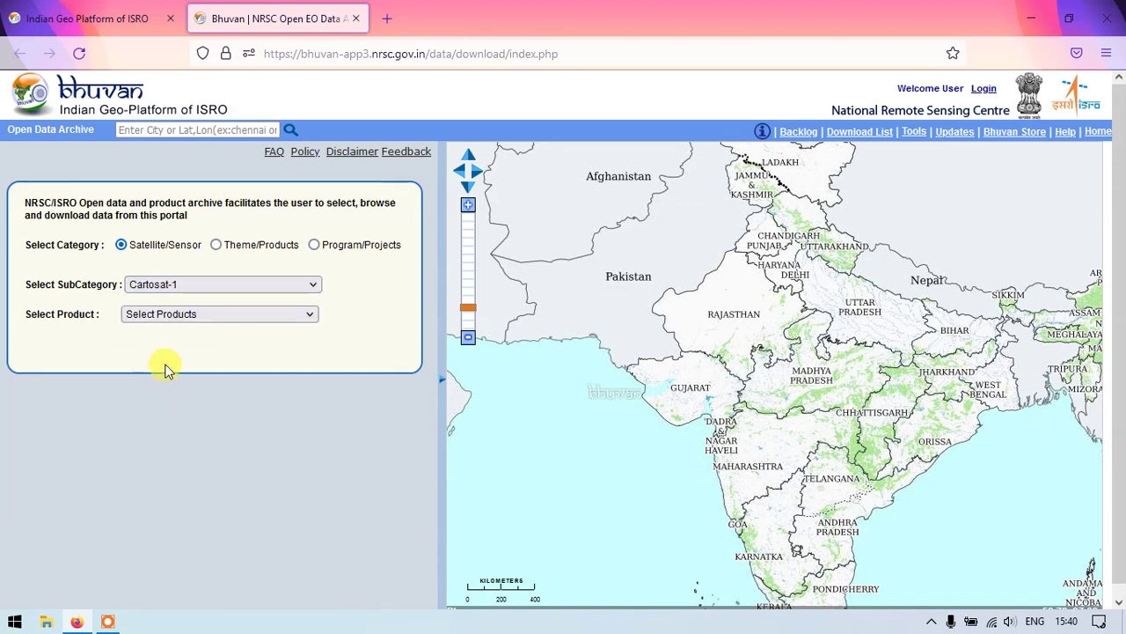
{"action": "left_click", "coordinate": [191, 318]}
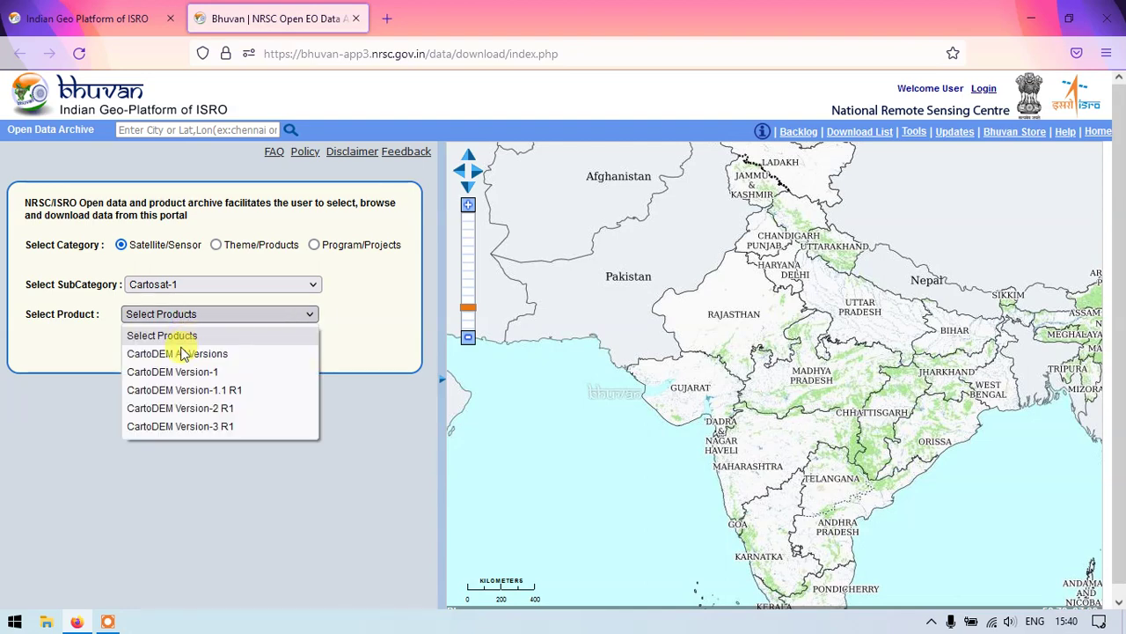
{"action": "left_click", "coordinate": [181, 353]}
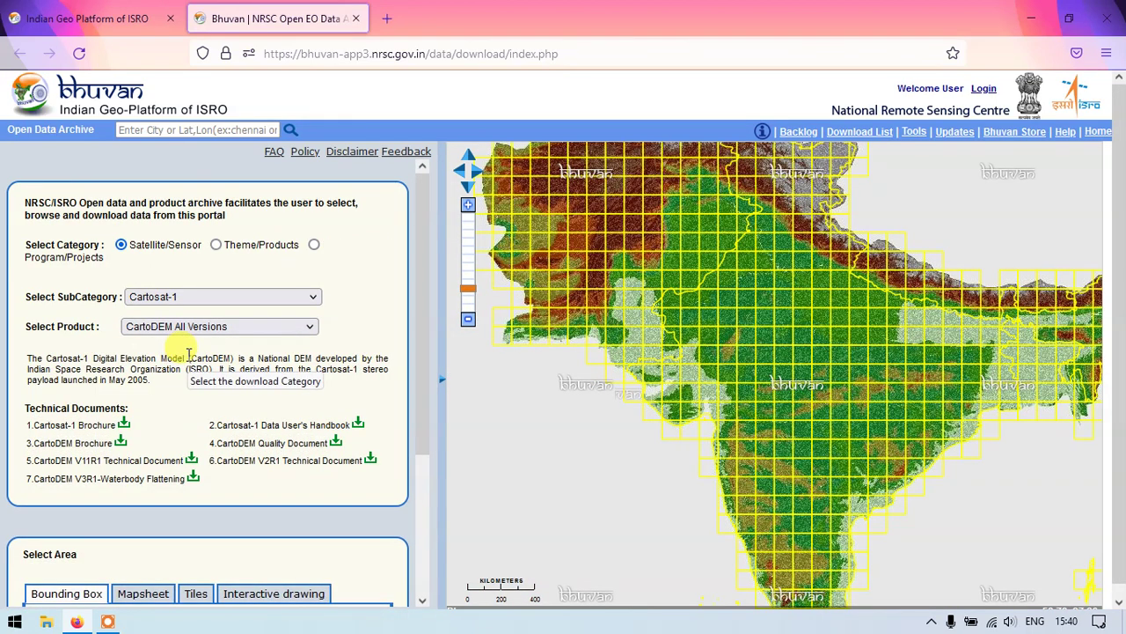
{"action": "scroll", "coordinate": [187, 353], "scroll_direction": "down", "scroll_amount": 2}
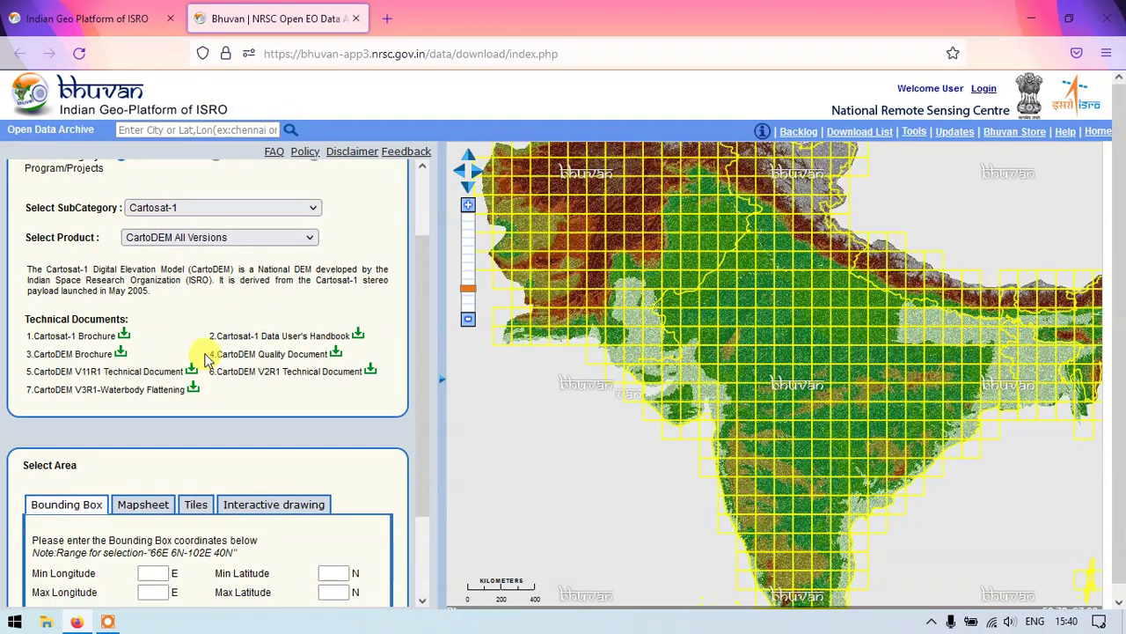
{"action": "scroll", "coordinate": [203, 315], "scroll_direction": "up", "scroll_amount": 2}
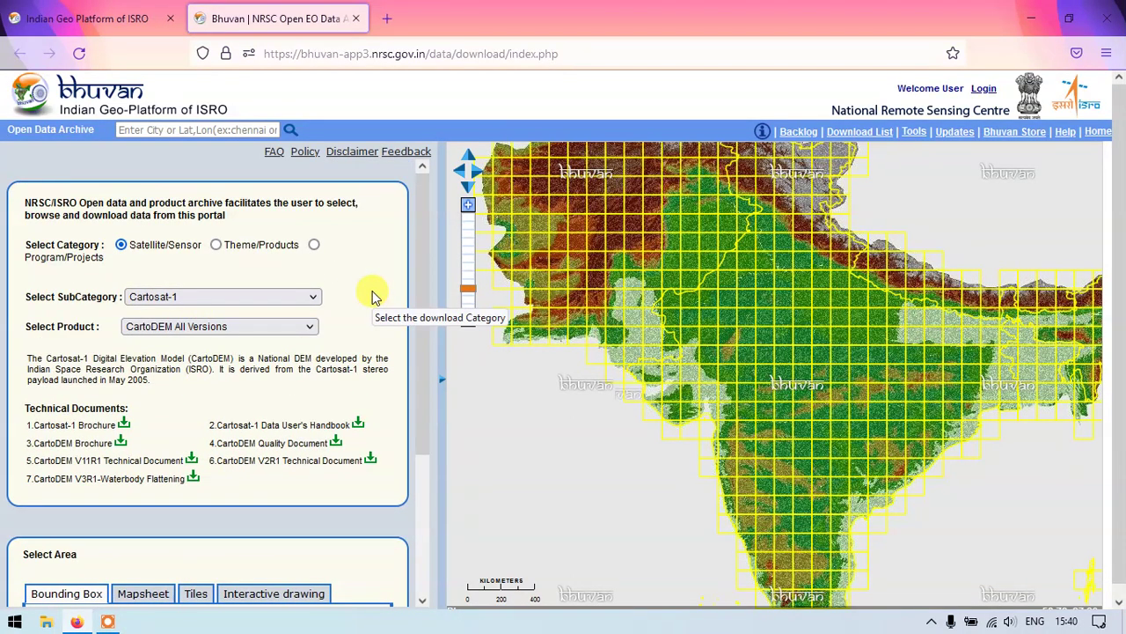
{"action": "left_click", "coordinate": [233, 130]}
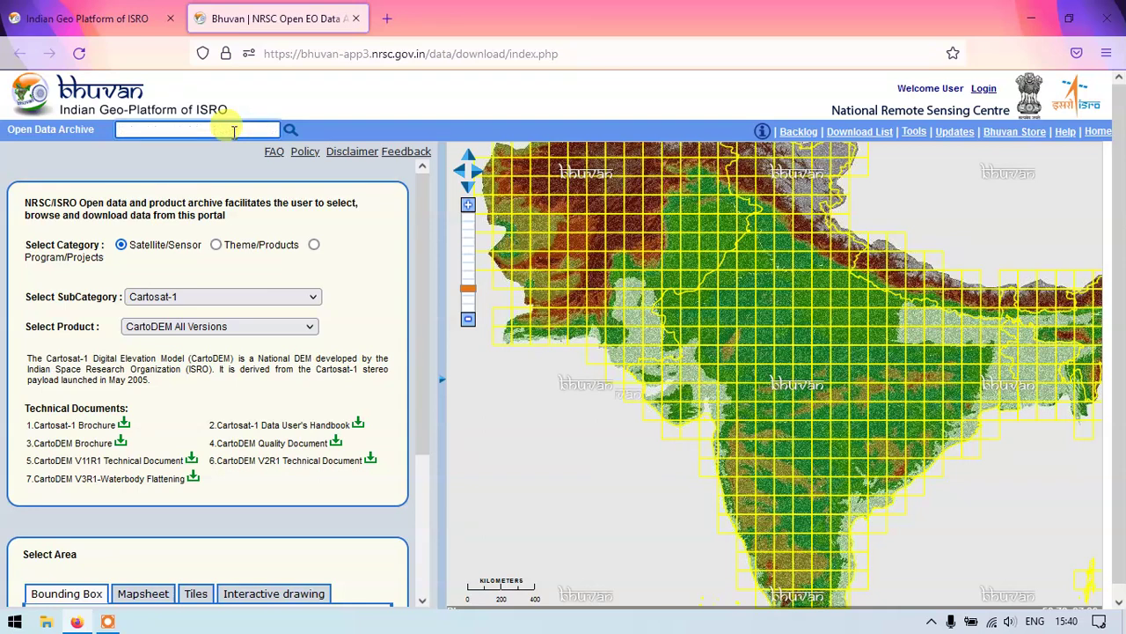
Search for 'chennai' and zoom the map to Chennai, Tamil Nadu from the results.
{"action": "type", "text": "chennai"}
{"action": "left_click", "coordinate": [291, 130]}
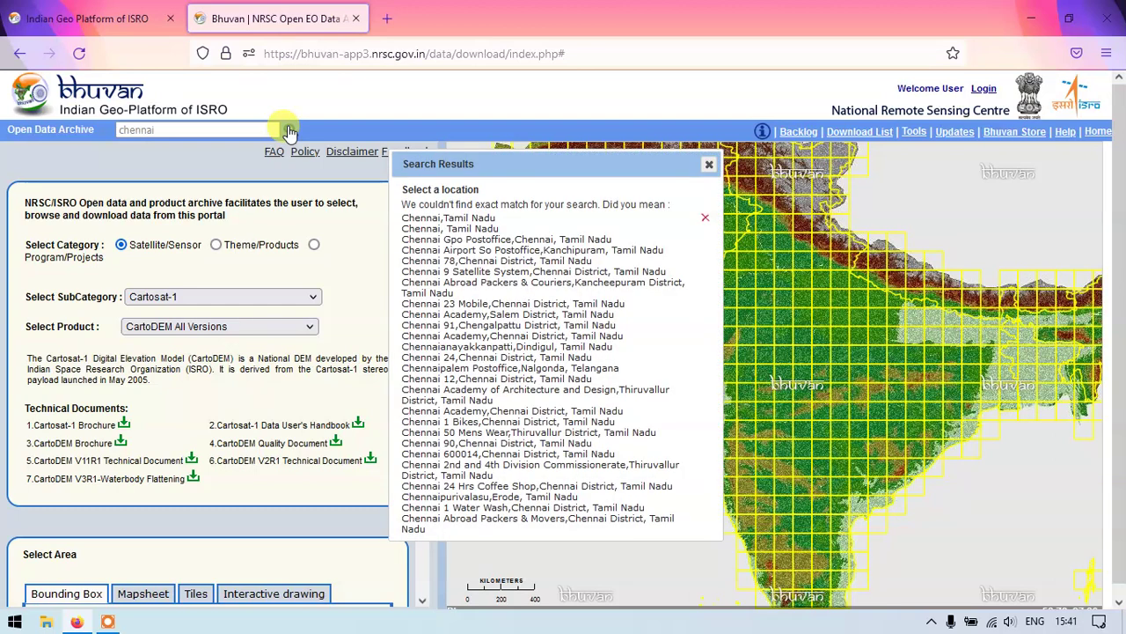
{"action": "left_click", "coordinate": [438, 220]}
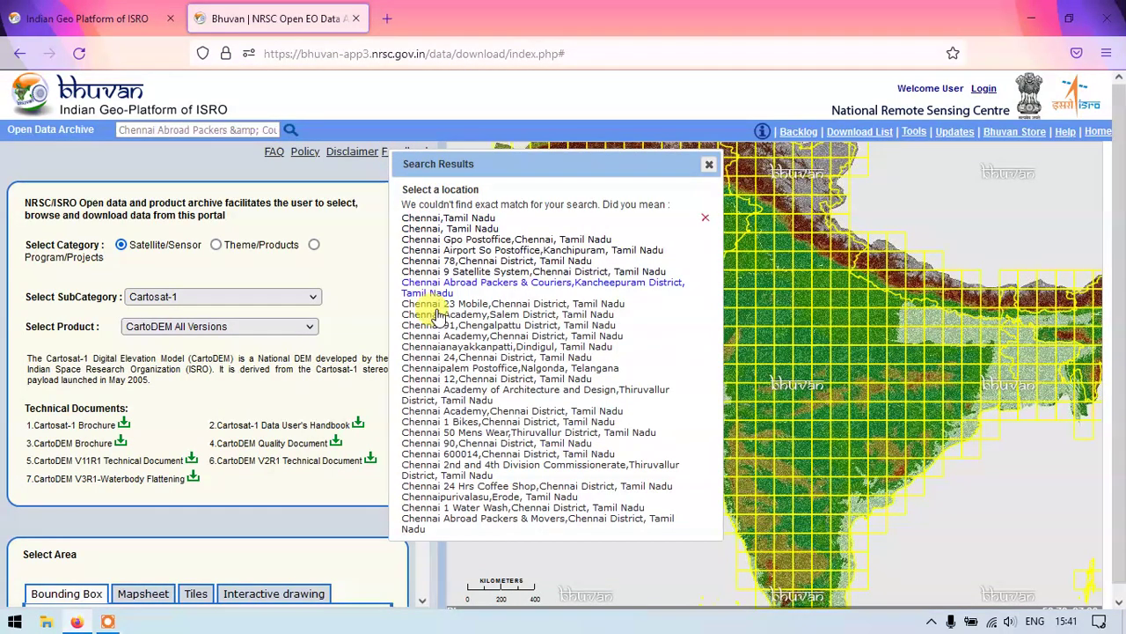
{"action": "left_click", "coordinate": [434, 226]}
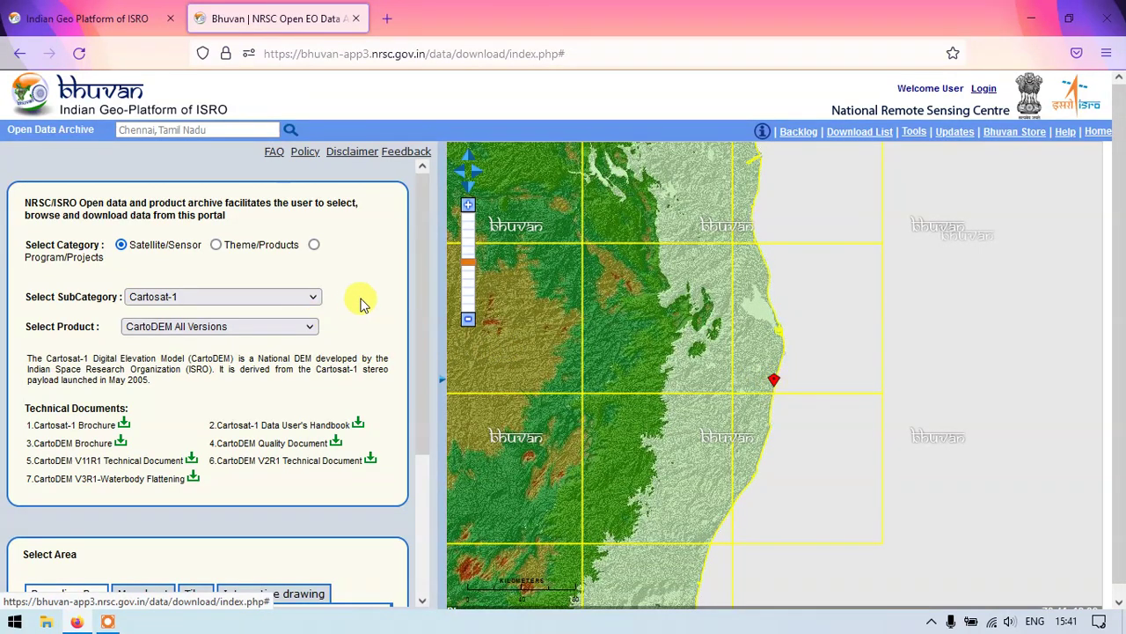
{"action": "scroll", "coordinate": [327, 362], "scroll_direction": "down", "scroll_amount": 3}
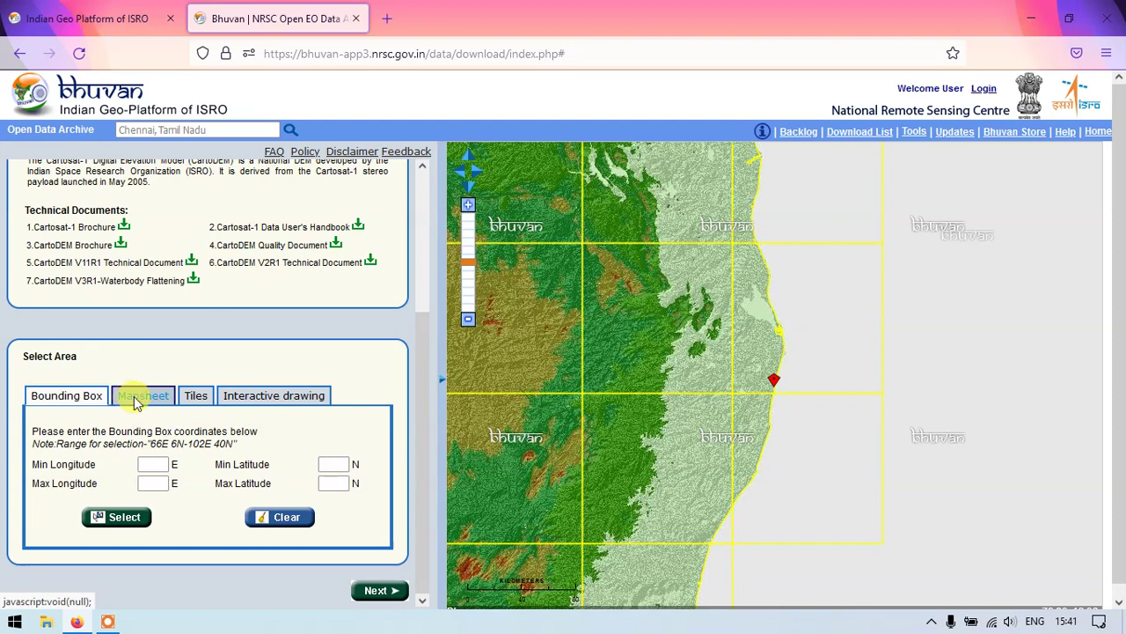
Switch Select Area to Tiles mode, start selection, and pick the coastal tile at Chennai.
{"action": "left_click", "coordinate": [135, 403]}
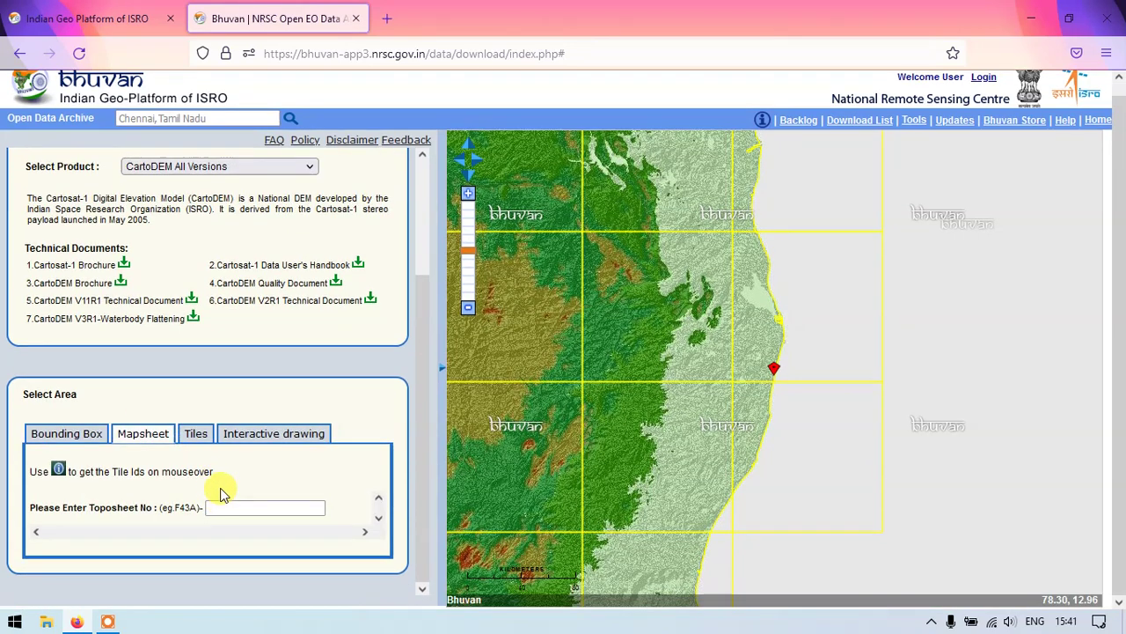
{"action": "left_click", "coordinate": [226, 501]}
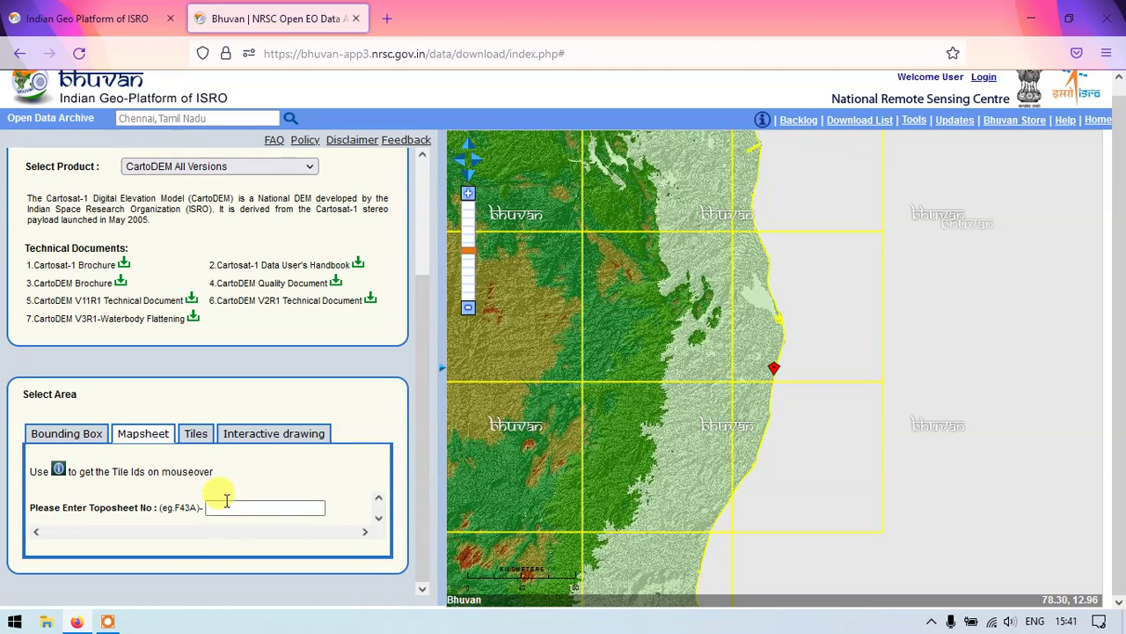
{"action": "left_click", "coordinate": [197, 435]}
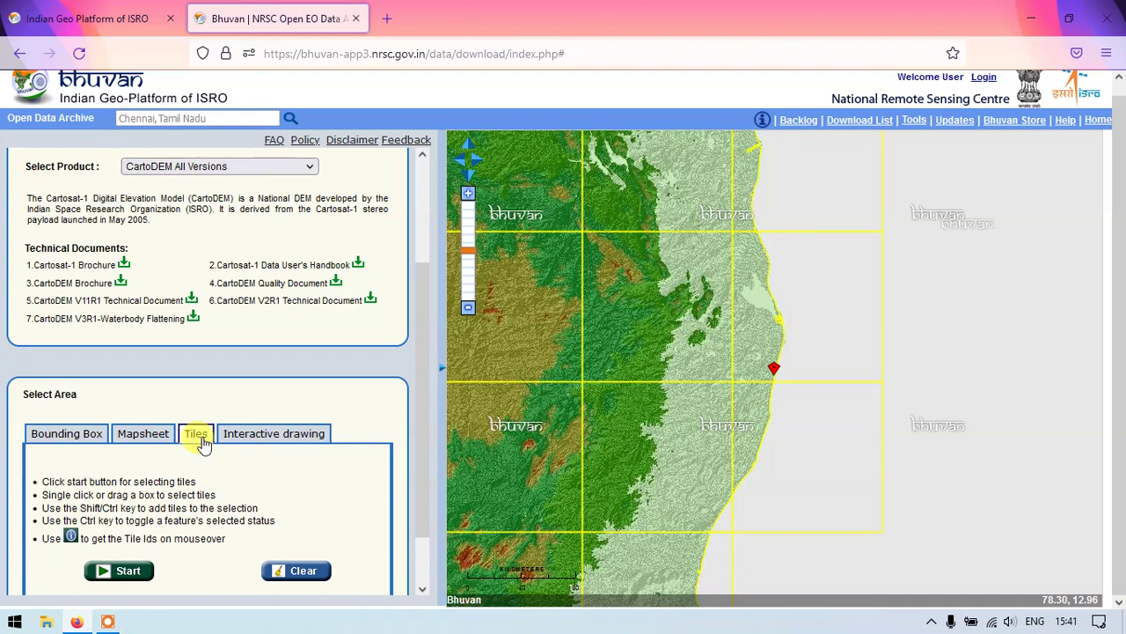
{"action": "scroll", "coordinate": [201, 443], "scroll_direction": "down", "scroll_amount": 2}
{"action": "left_click", "coordinate": [132, 506]}
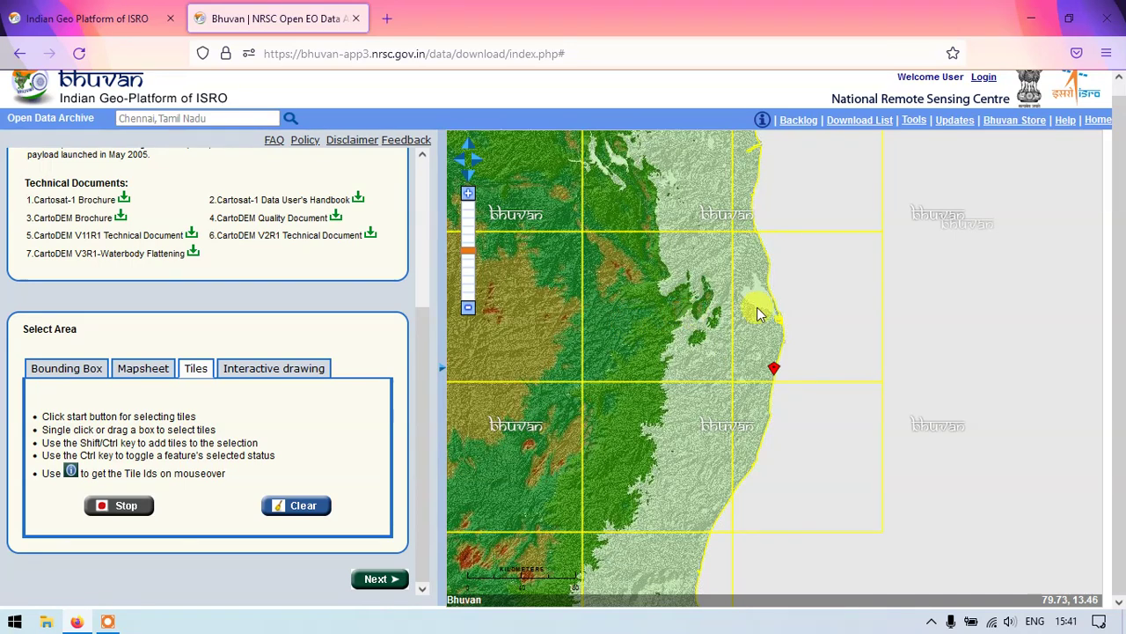
{"action": "left_click", "coordinate": [785, 306]}
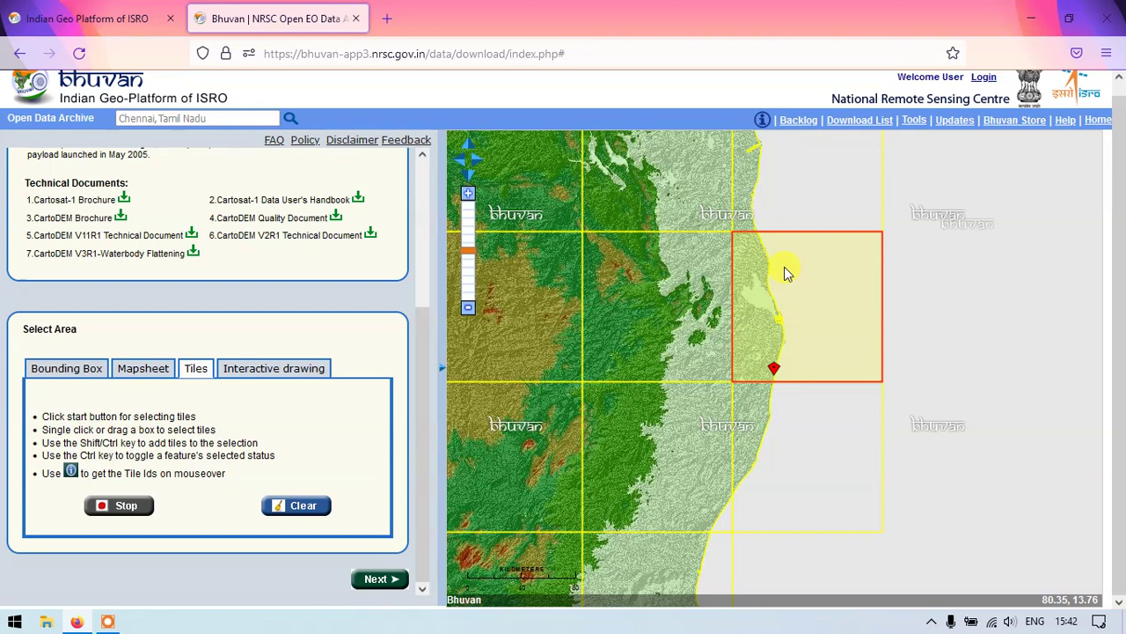
Add two more nearby tiles, stop selecting, then clear all selected tiles.
{"action": "left_click", "coordinate": [678, 328]}
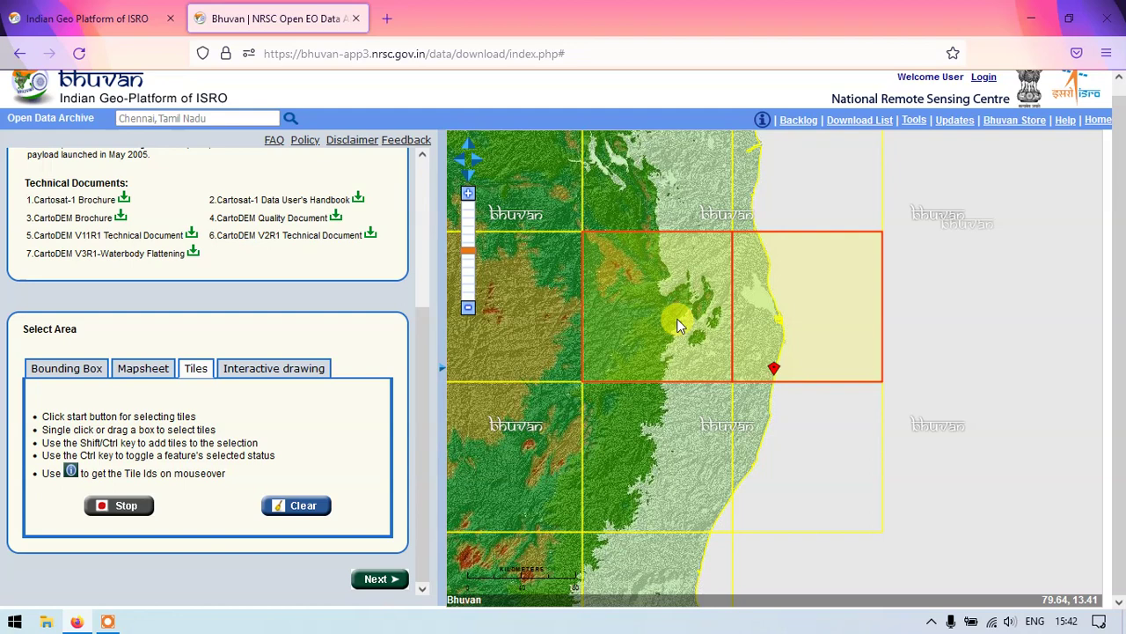
{"action": "left_click", "coordinate": [672, 467]}
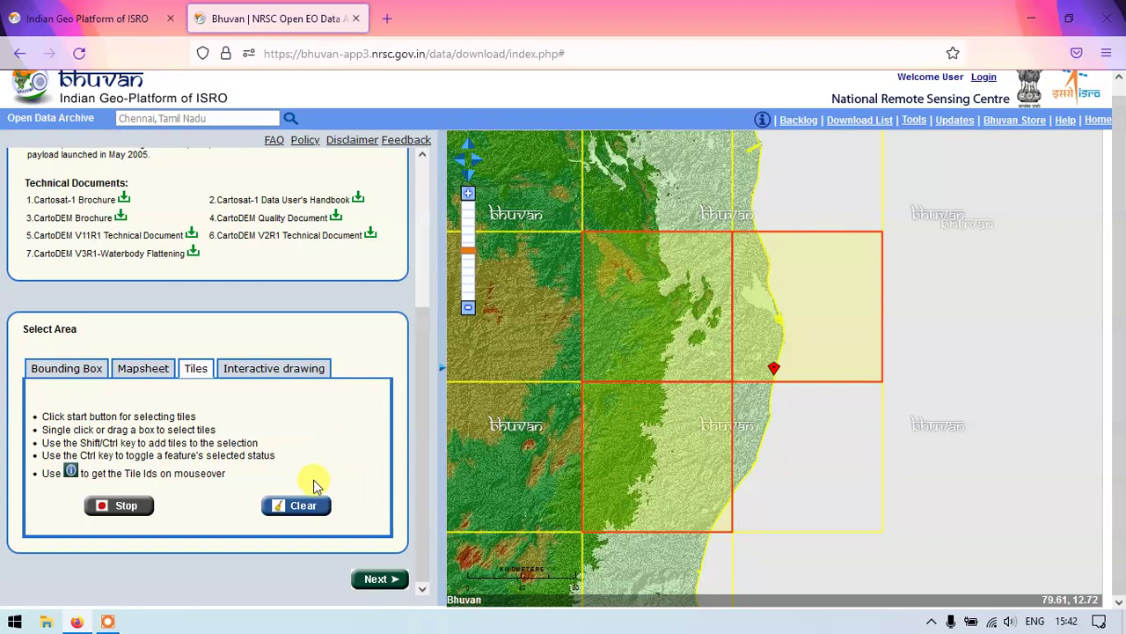
{"action": "left_click", "coordinate": [132, 507]}
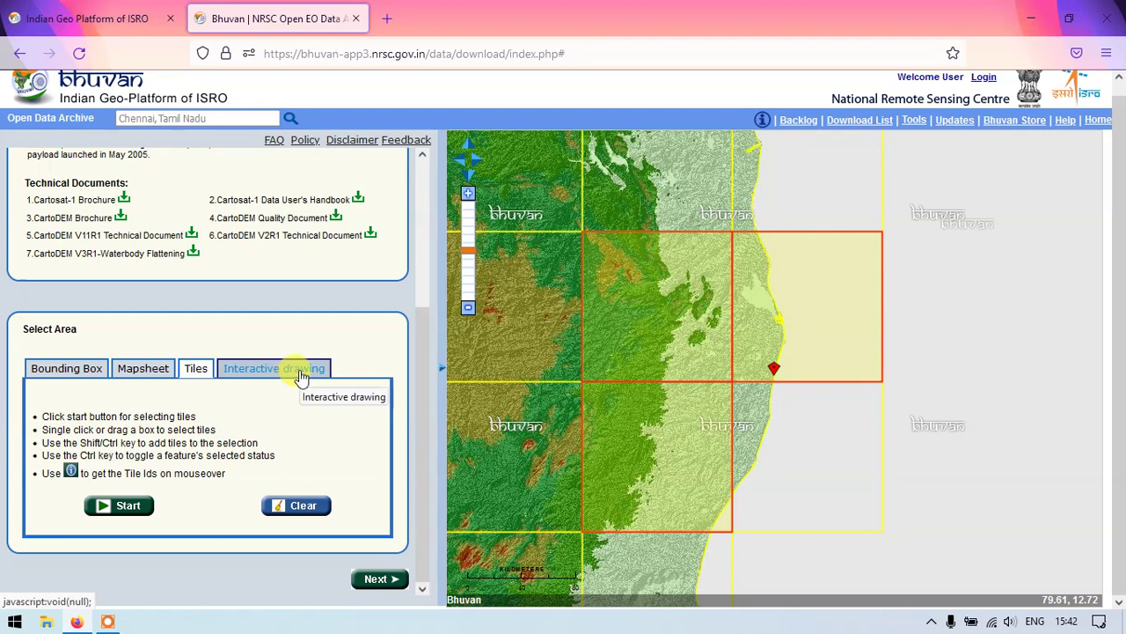
{"action": "left_click", "coordinate": [298, 509]}
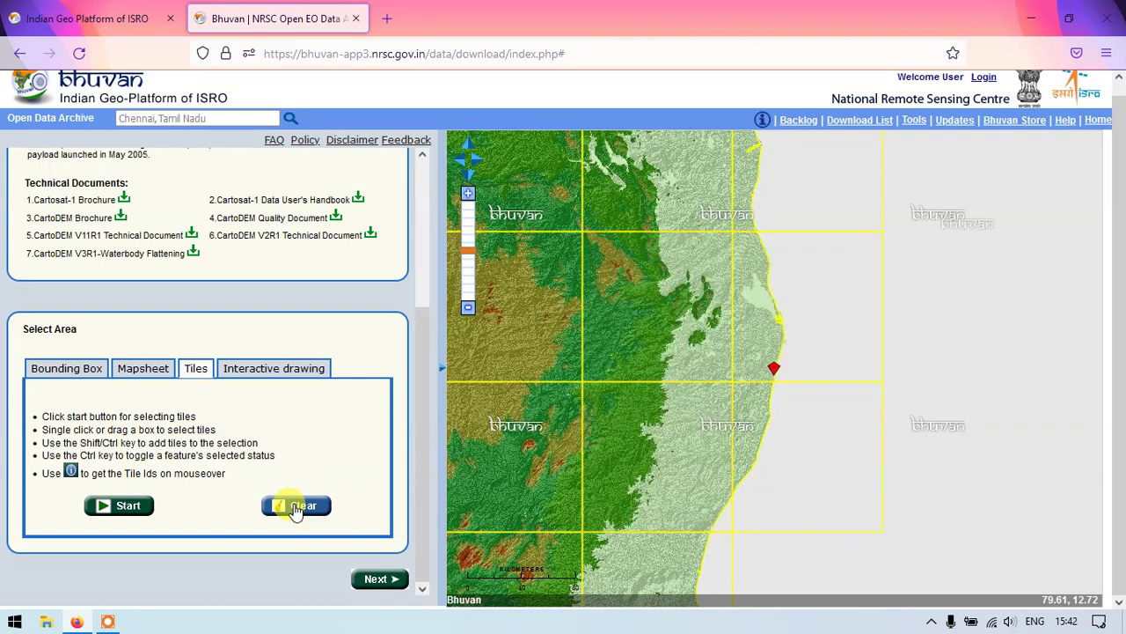
Draw a polygon over the Chennai coast in Interactive drawing, then stop and clear the six tiles.
{"action": "left_click", "coordinate": [282, 375]}
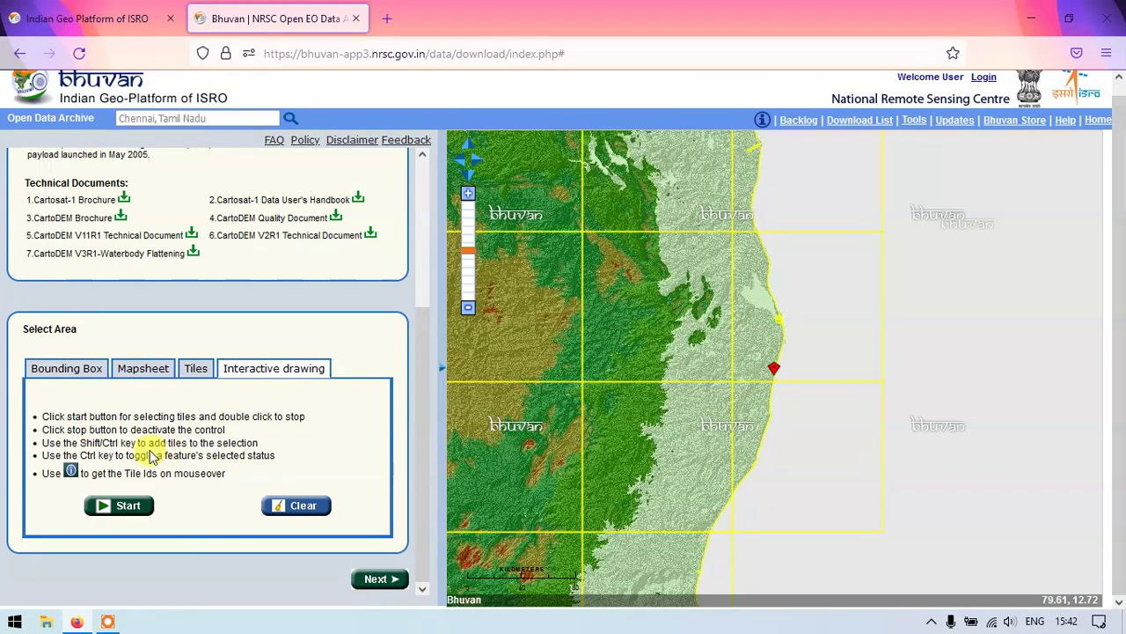
{"action": "left_click", "coordinate": [129, 508]}
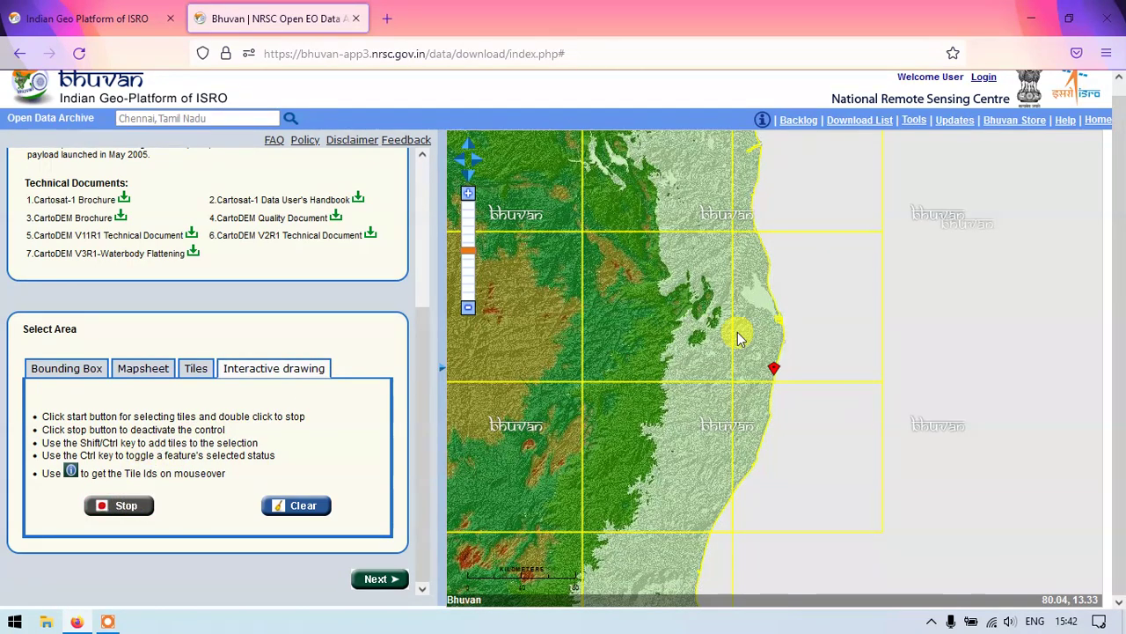
{"action": "left_click", "coordinate": [775, 319]}
{"action": "left_click", "coordinate": [631, 275]}
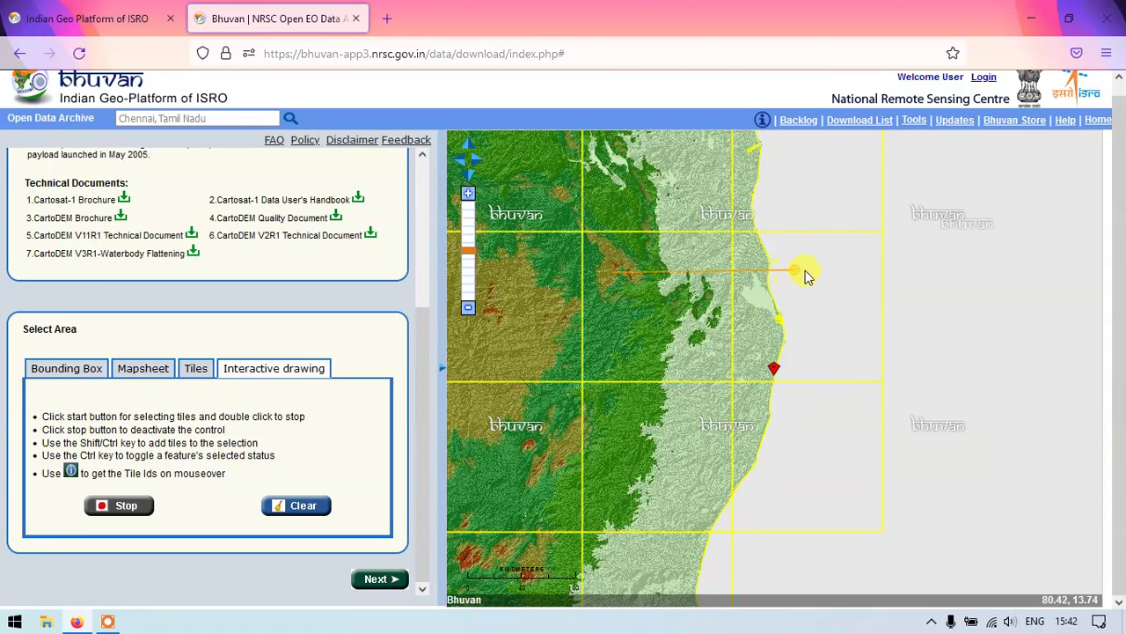
{"action": "left_click", "coordinate": [826, 449]}
{"action": "left_click", "coordinate": [536, 453]}
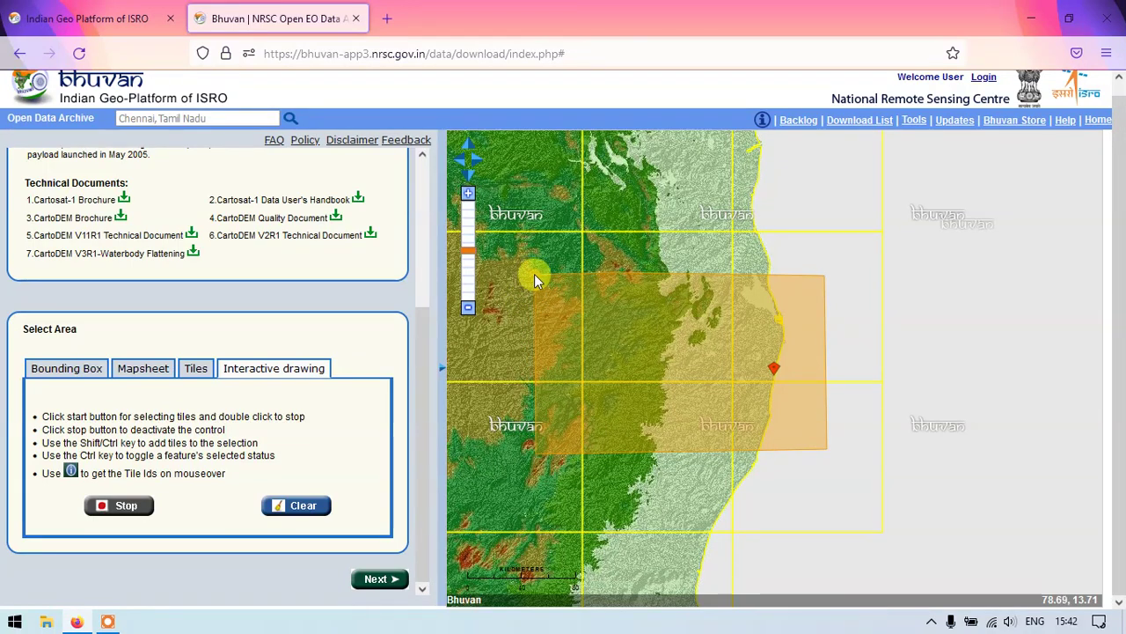
{"action": "double_click", "coordinate": [533, 277]}
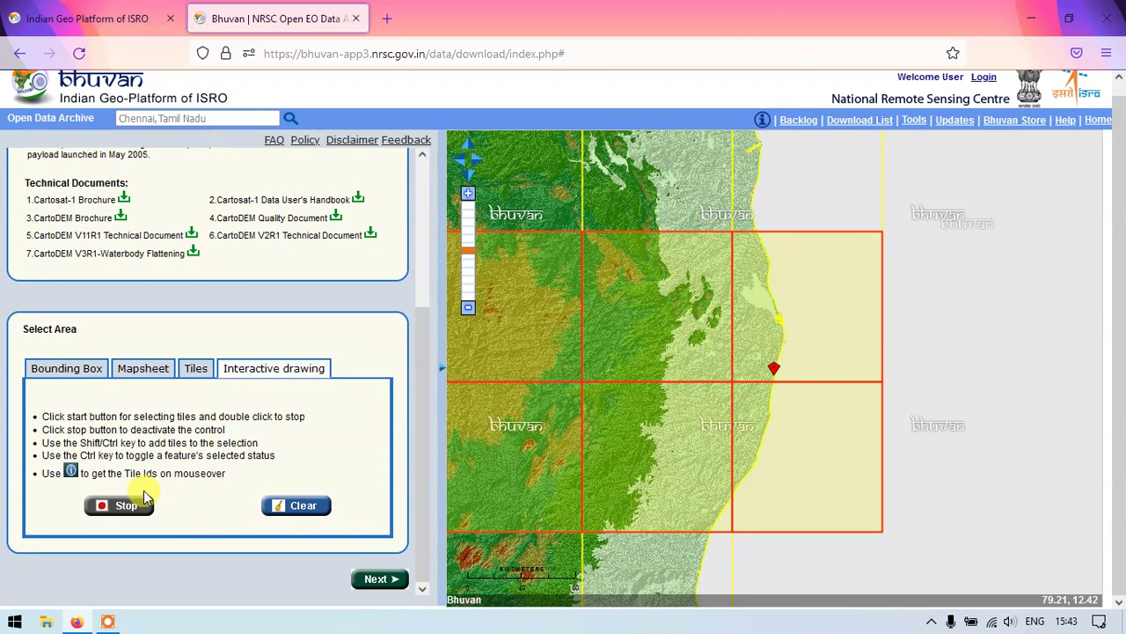
{"action": "left_click", "coordinate": [126, 507]}
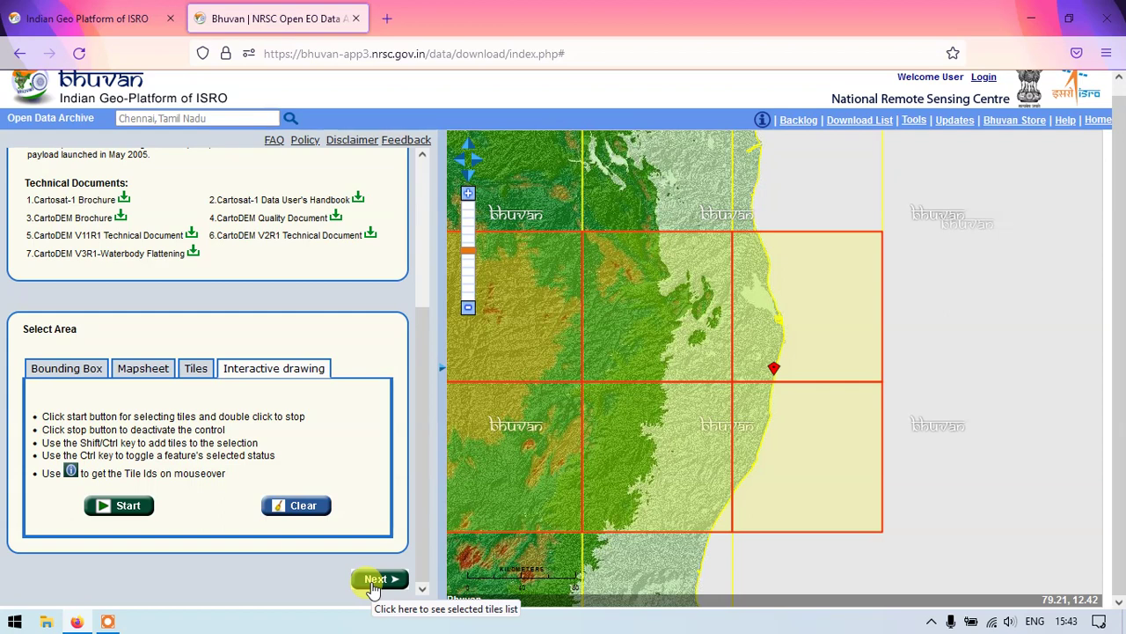
{"action": "left_click", "coordinate": [301, 508]}
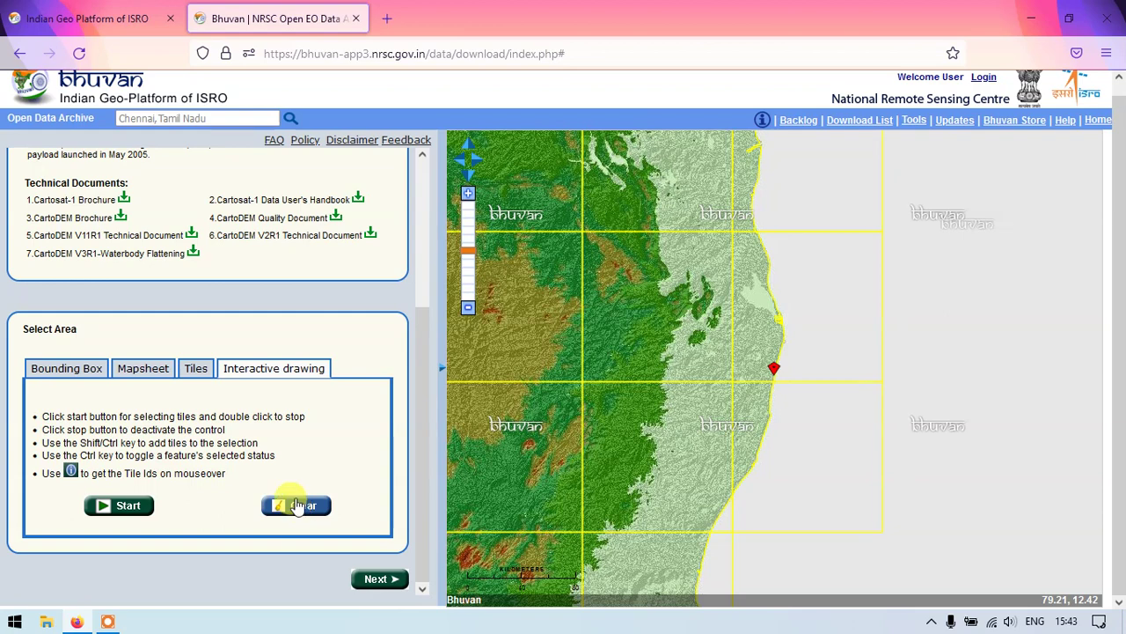
In Tiles mode, select only the coastal tile containing the Chennai marker and list available tiles.
{"action": "left_click", "coordinate": [195, 367]}
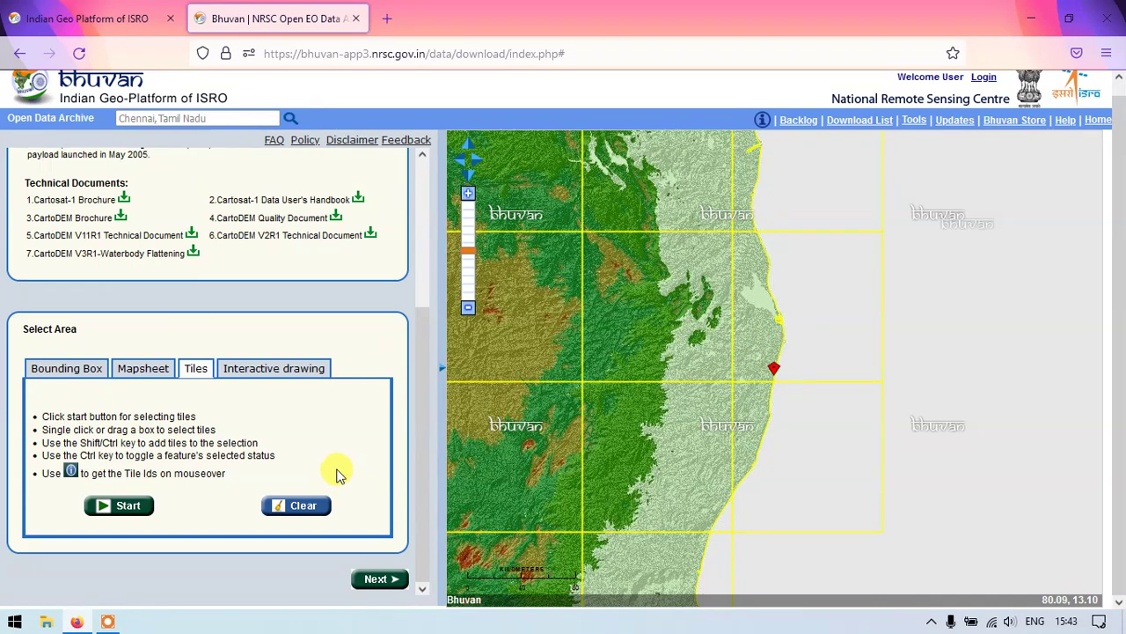
{"action": "left_click", "coordinate": [124, 514]}
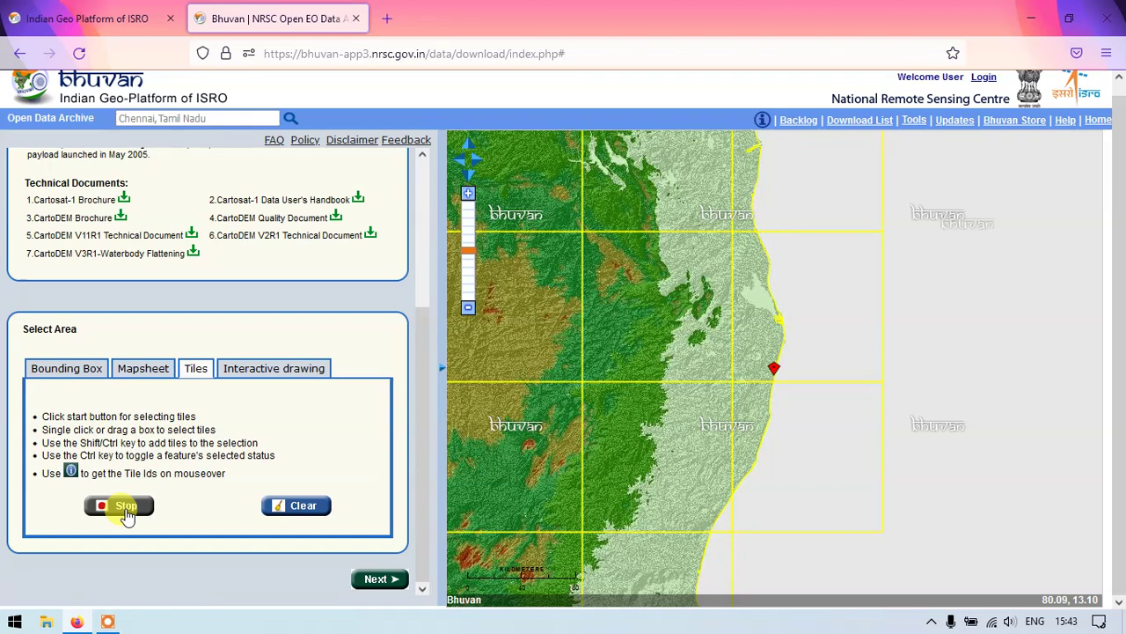
{"action": "left_click", "coordinate": [769, 318]}
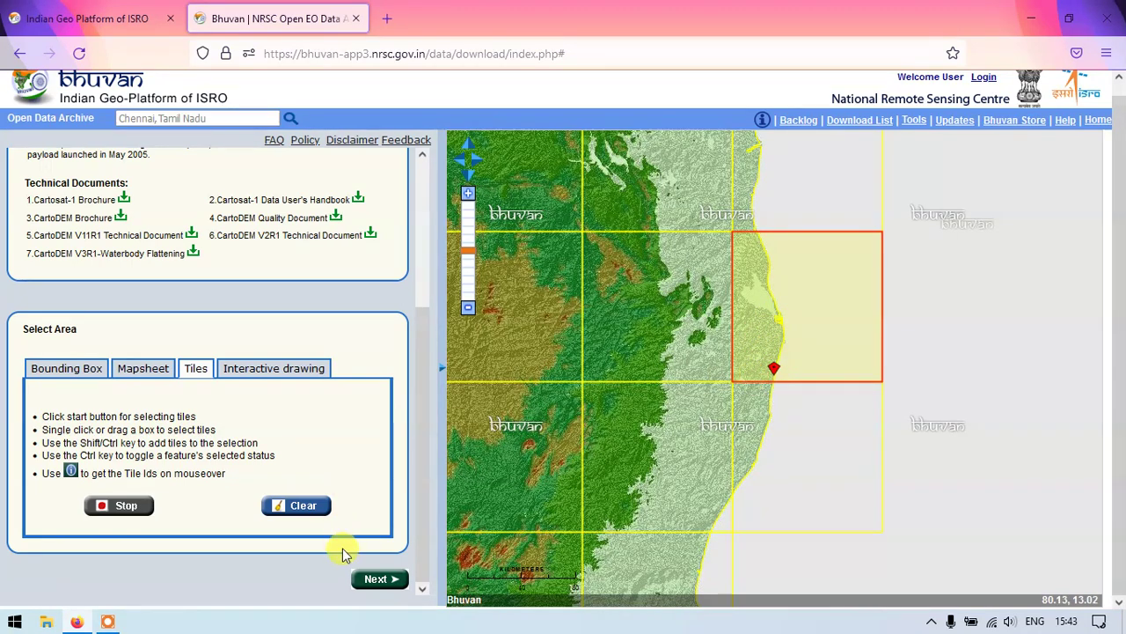
{"action": "left_click", "coordinate": [377, 579]}
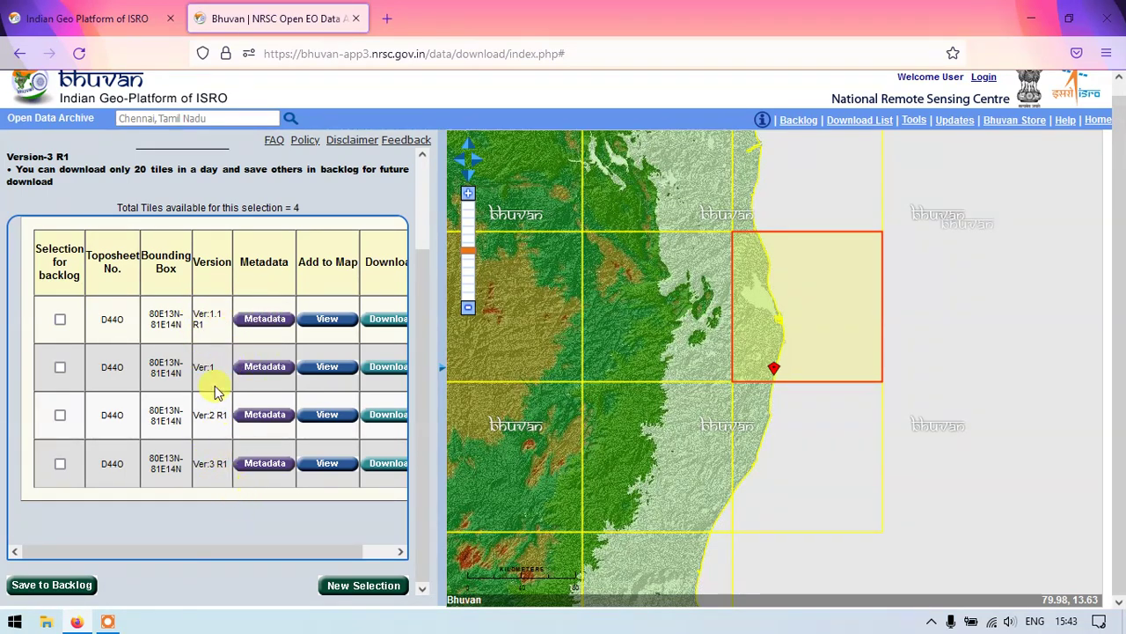
Open the metadata for the Ver:1.1 R1 D44O tile.
{"action": "left_click", "coordinate": [260, 322]}
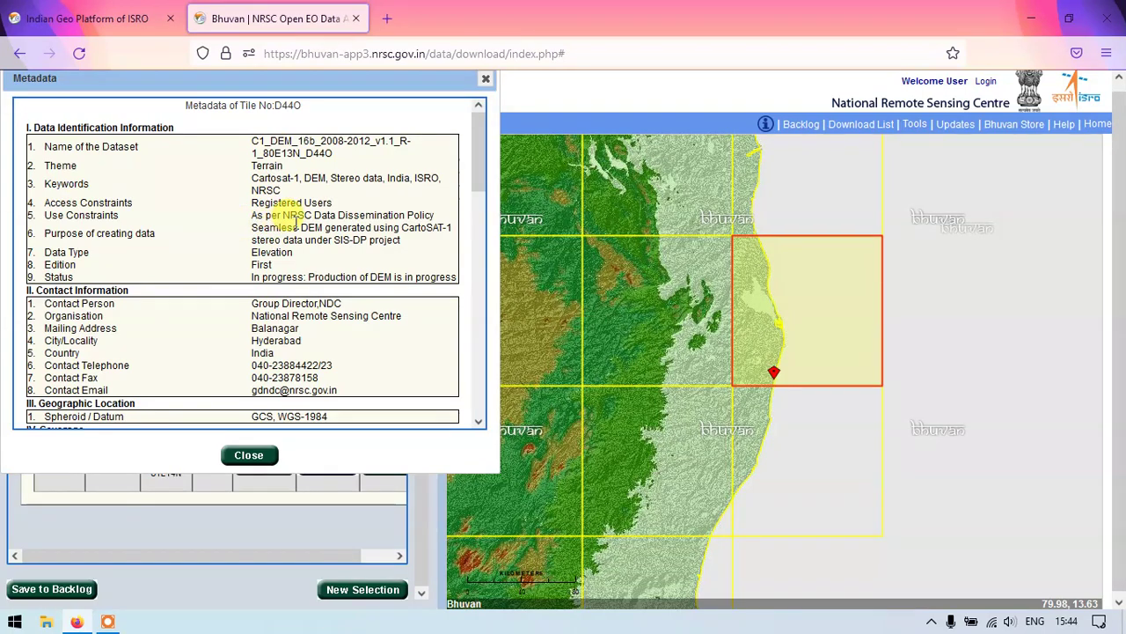
Scroll the D44O metadata to For Image Data and highlight the bits-per-pixel and resolution values.
{"action": "scroll", "coordinate": [268, 243], "scroll_direction": "down", "scroll_amount": 5}
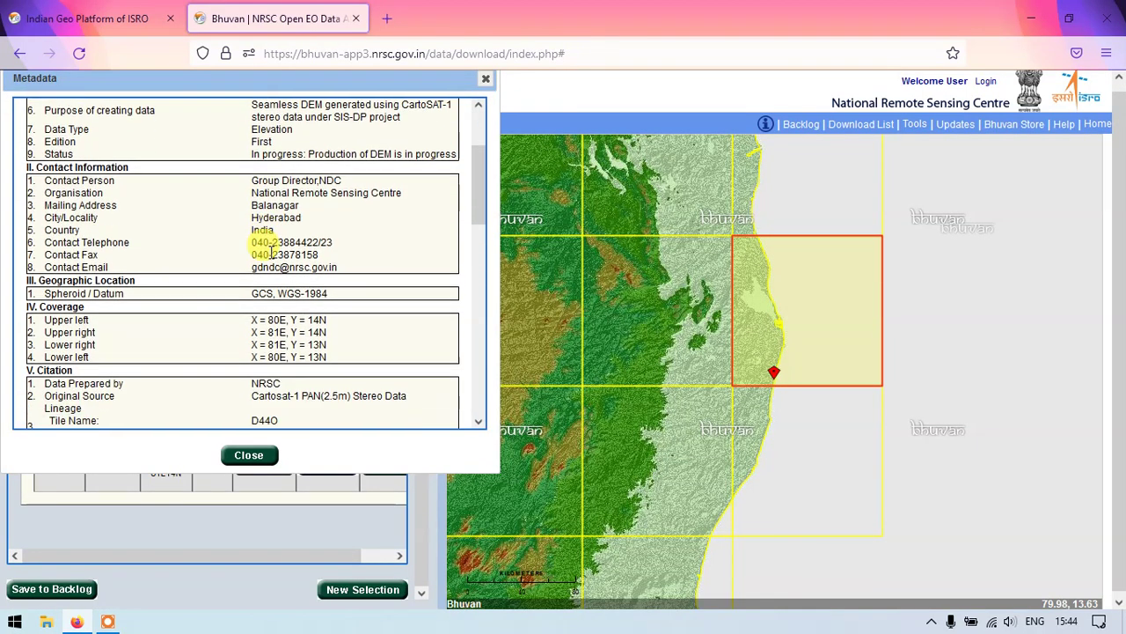
{"action": "scroll", "coordinate": [264, 239], "scroll_direction": "down", "scroll_amount": 2}
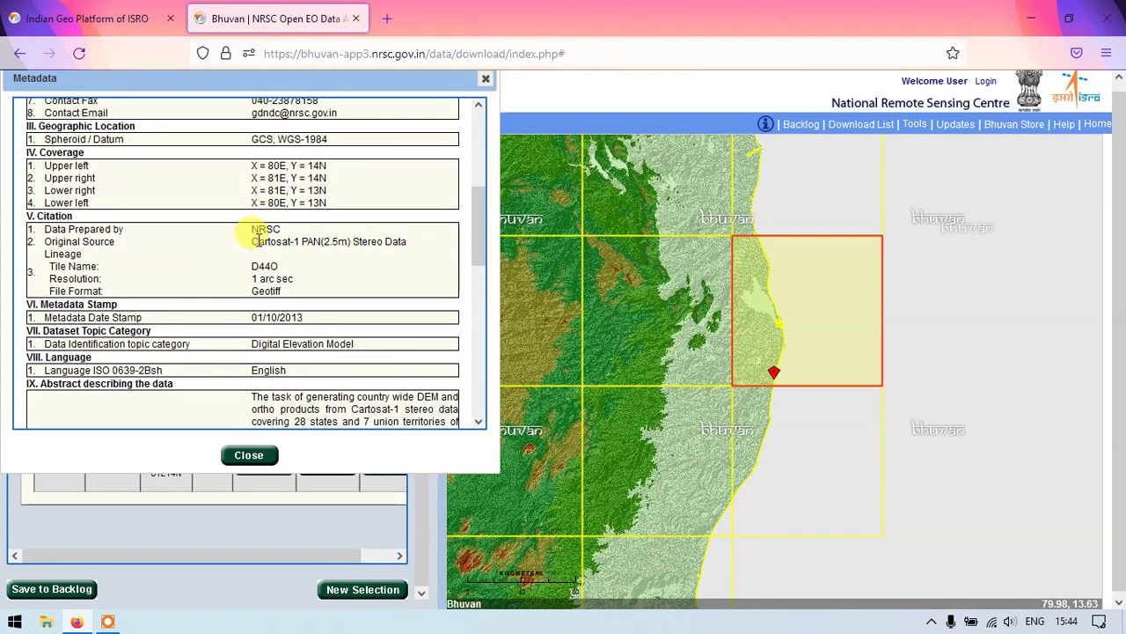
{"action": "scroll", "coordinate": [245, 246], "scroll_direction": "down", "scroll_amount": 2}
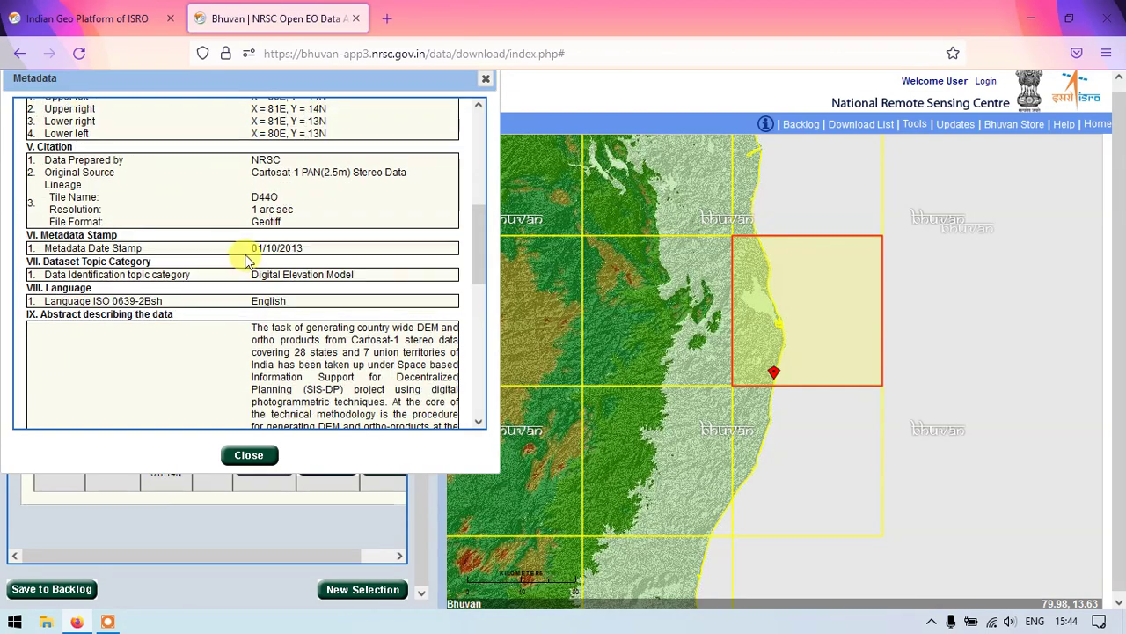
{"action": "scroll", "coordinate": [236, 264], "scroll_direction": "down", "scroll_amount": 3}
{"action": "scroll", "coordinate": [236, 264], "scroll_direction": "down", "scroll_amount": 8}
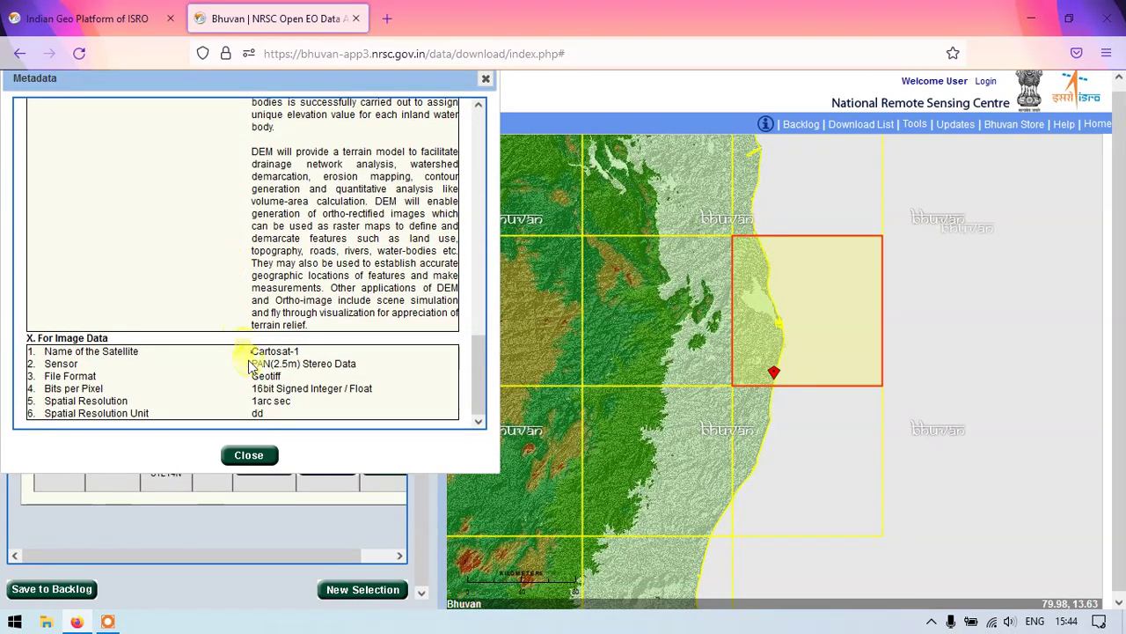
{"action": "scroll", "coordinate": [252, 357], "scroll_direction": "down", "scroll_amount": 1}
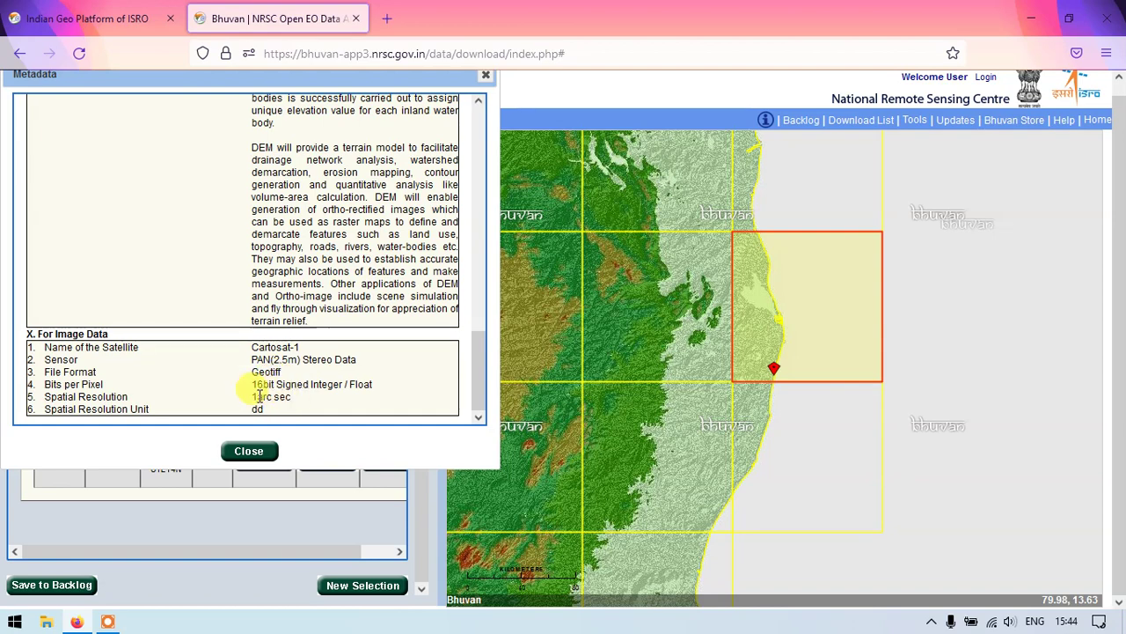
{"action": "left_click_drag", "start_coordinate": [253, 395], "coordinate": [322, 398]}
{"action": "left_click", "coordinate": [320, 405]}
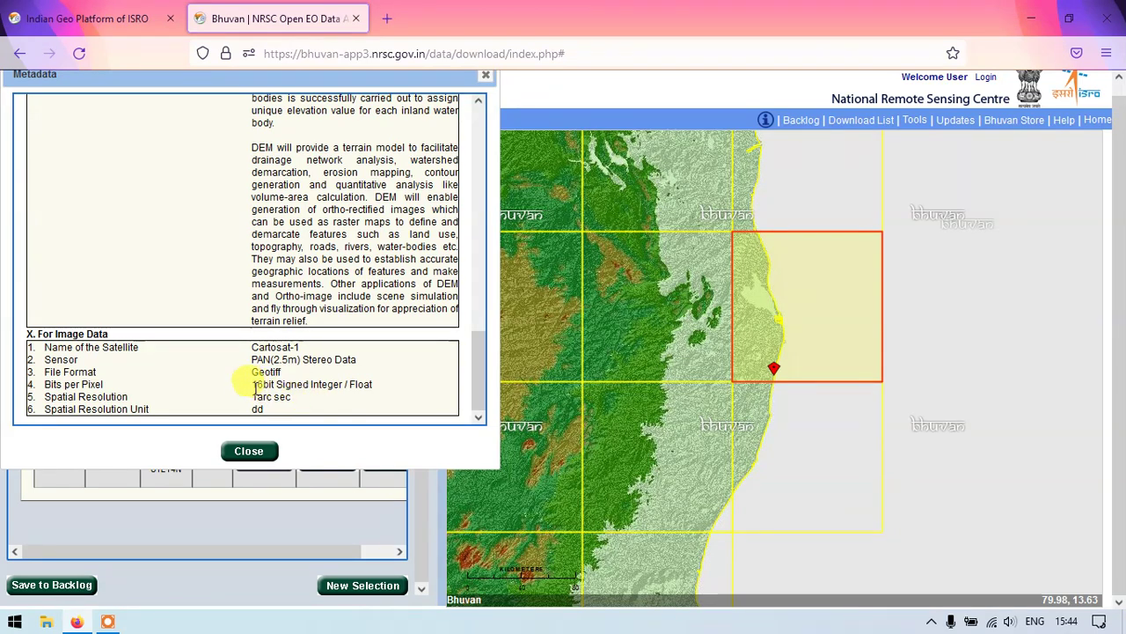
{"action": "left_click_drag", "start_coordinate": [253, 387], "coordinate": [339, 398]}
{"action": "left_click", "coordinate": [313, 433]}
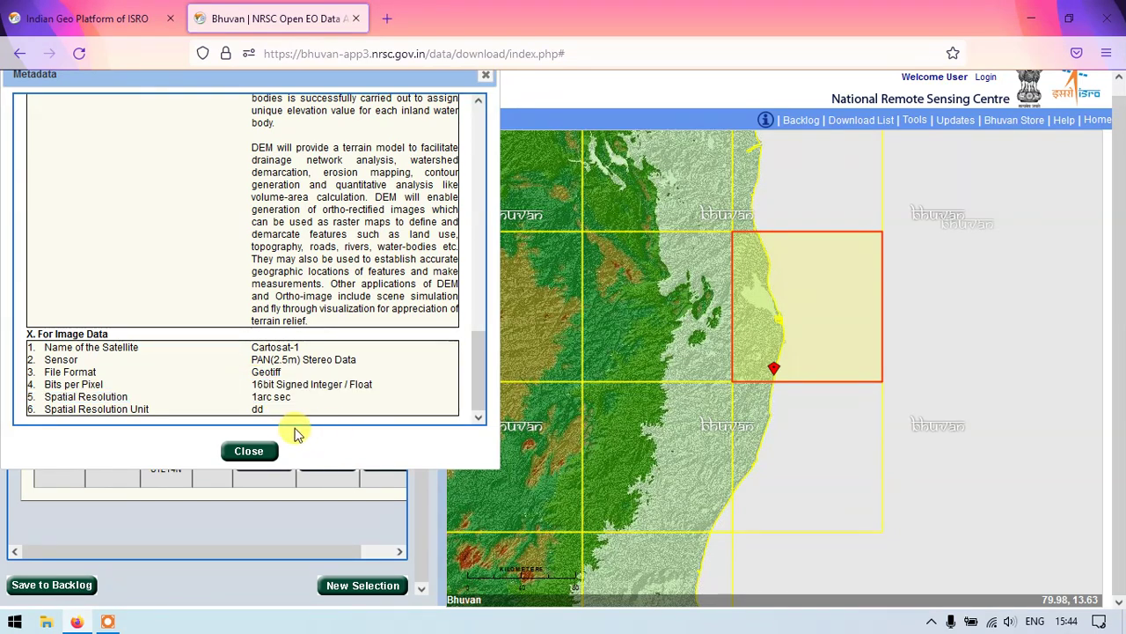
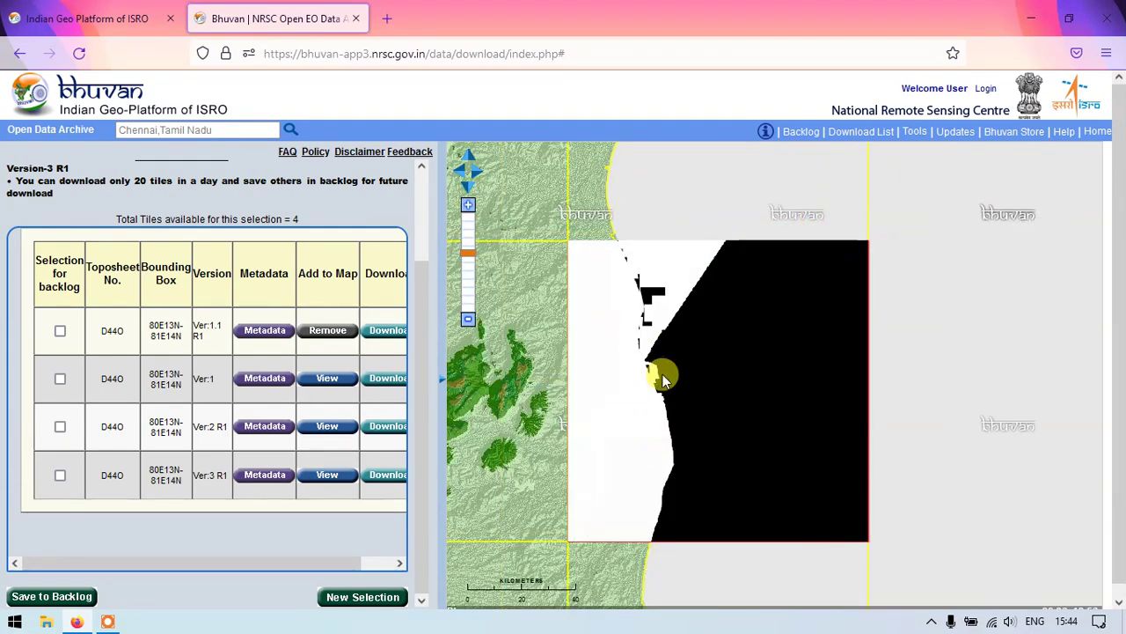
Pan the Bhuvan map to centre the D44O Ver:1.1 R1 tile near Chennai.
{"action": "left_click_drag", "start_coordinate": [517, 391], "coordinate": [669, 371]}
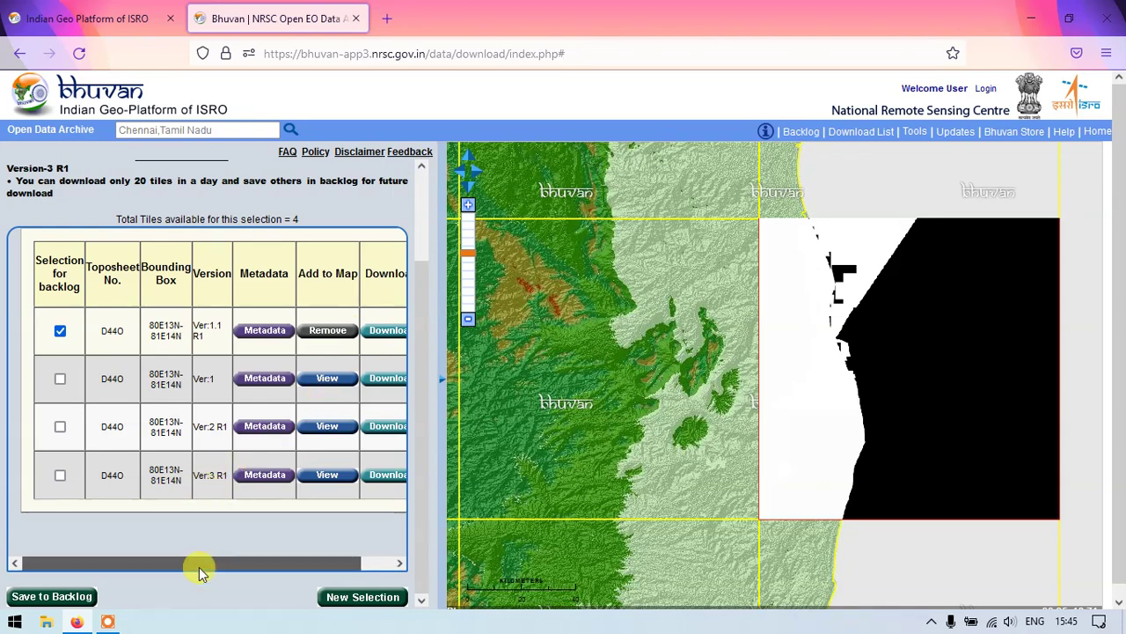
Scroll the D44O tile table right to reveal the Download column.
{"action": "left_click_drag", "start_coordinate": [201, 567], "coordinate": [224, 566]}
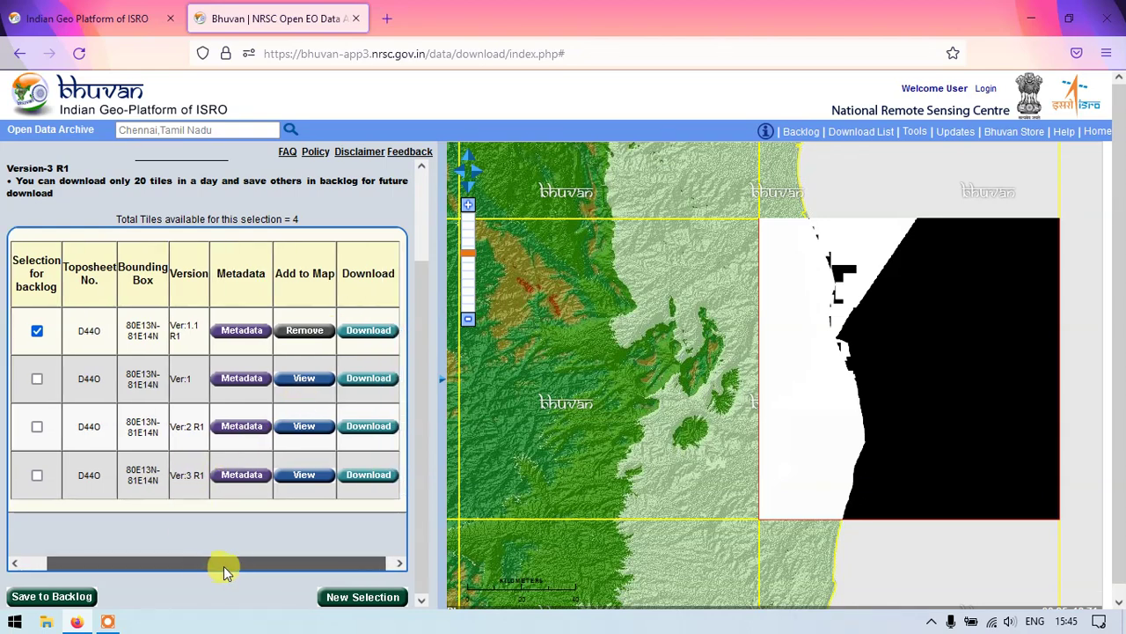
Start the Ver:1.1 R1 download and sign in to Bhuvan with the saved login and the captcha code.
{"action": "left_click", "coordinate": [363, 332]}
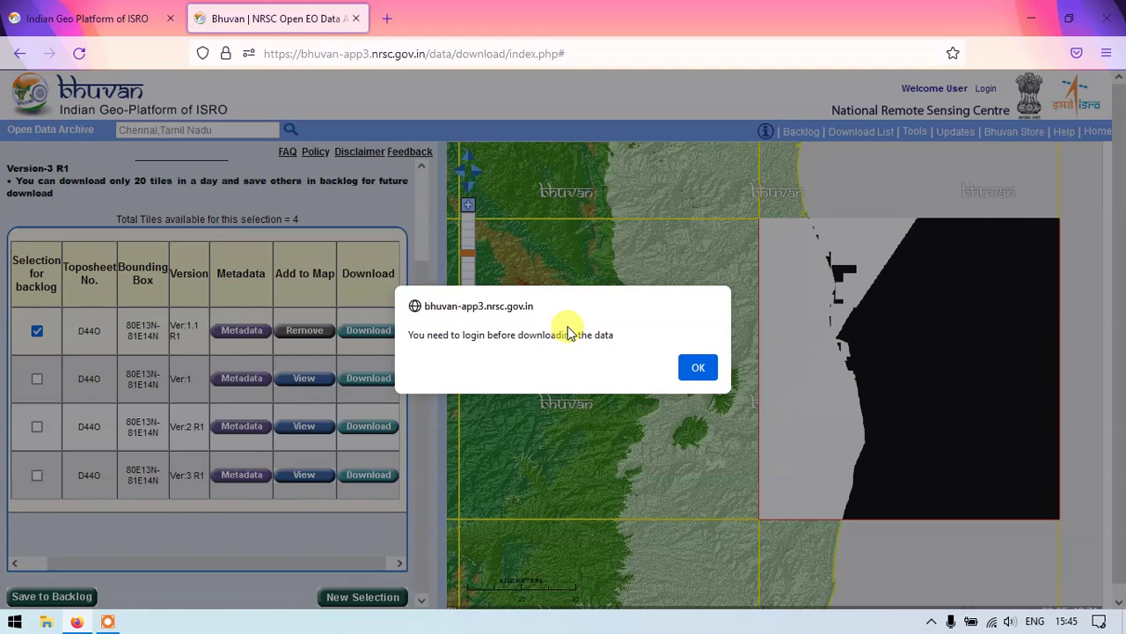
{"action": "left_click", "coordinate": [700, 368]}
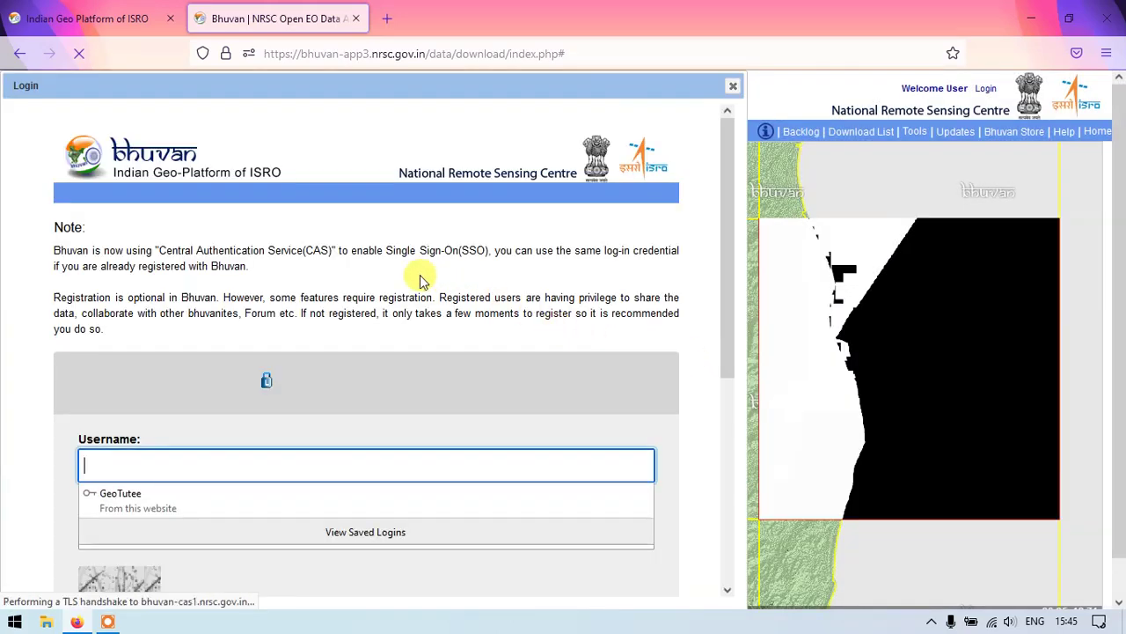
{"action": "scroll", "coordinate": [196, 423], "scroll_direction": "down", "scroll_amount": 2}
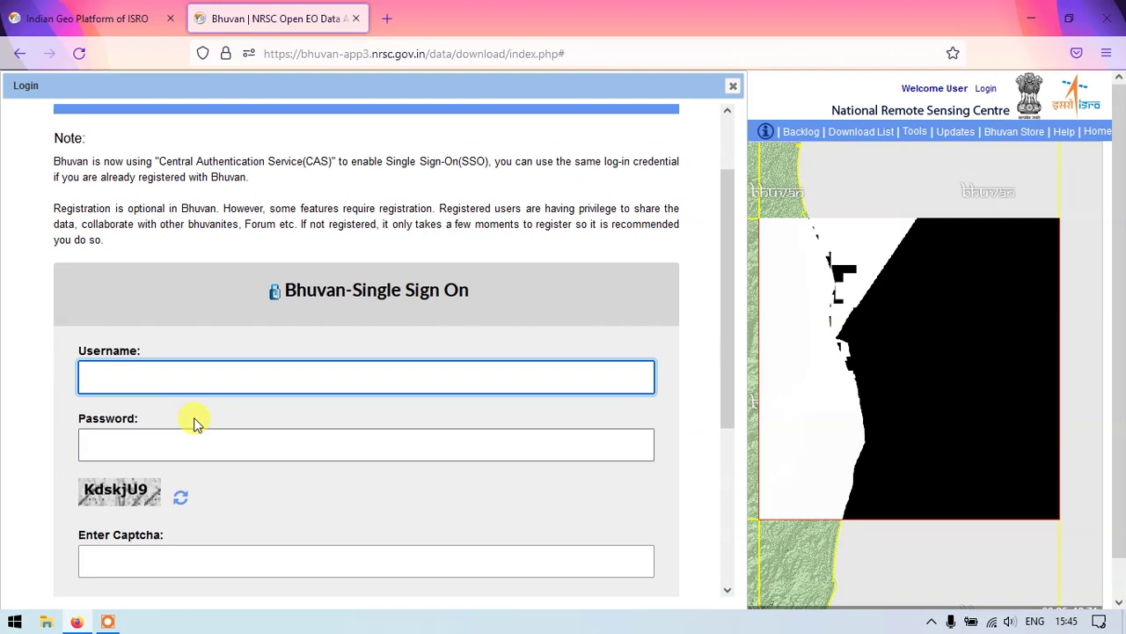
{"action": "left_click", "coordinate": [121, 360]}
{"action": "left_click", "coordinate": [131, 402]}
{"action": "scroll", "coordinate": [155, 412], "scroll_direction": "down", "scroll_amount": 3}
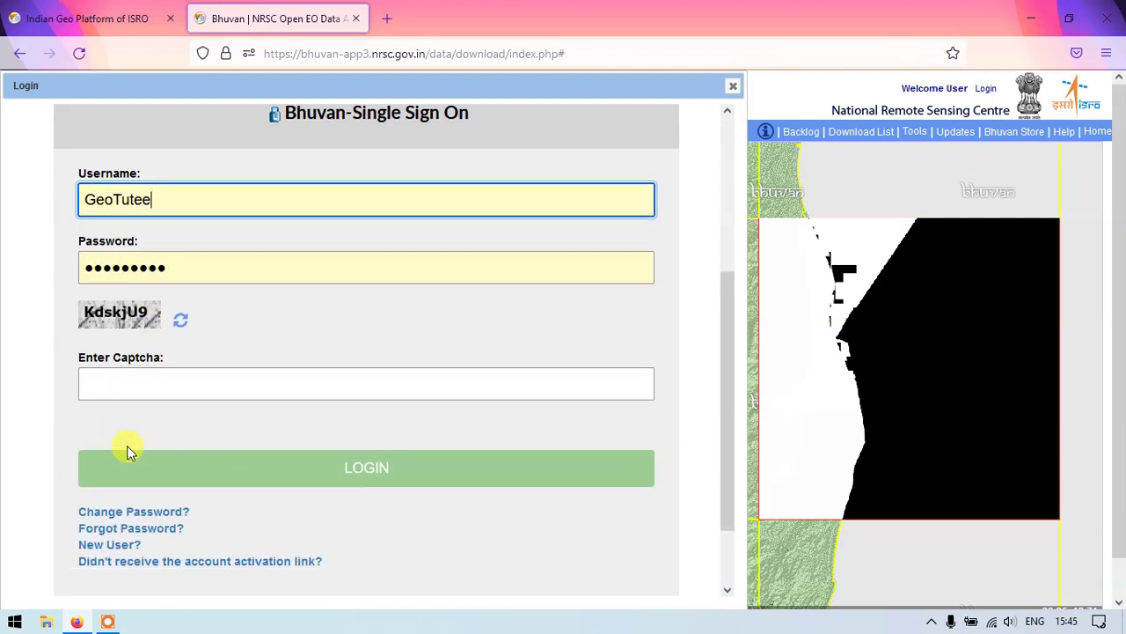
{"action": "left_click", "coordinate": [126, 385]}
{"action": "type", "text": "K"}
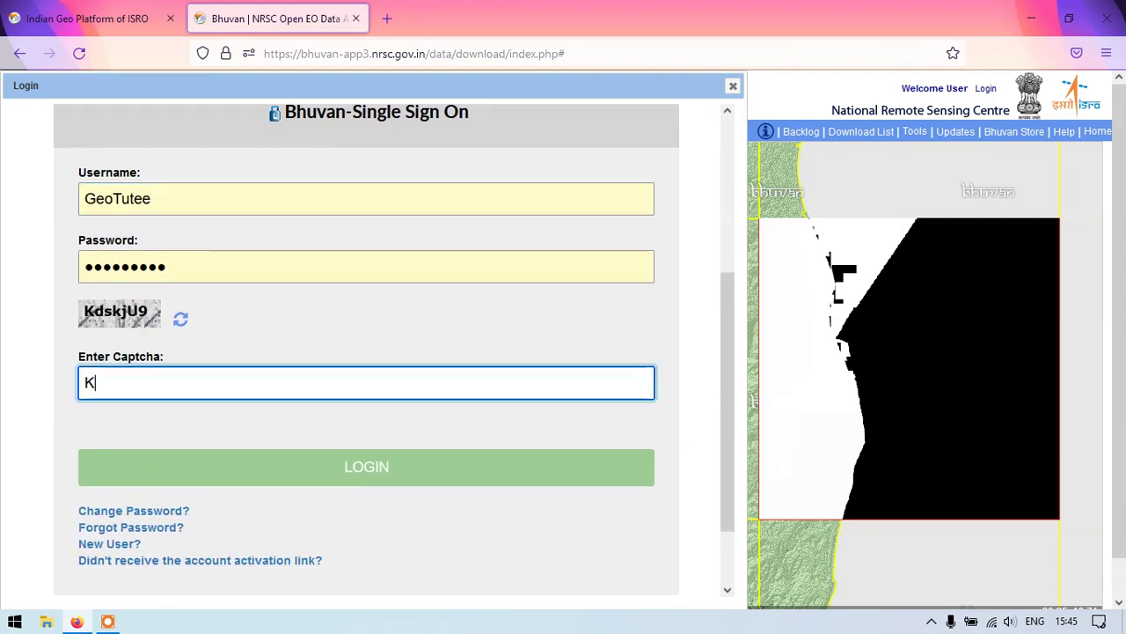
{"action": "type", "text": "dskjU9"}
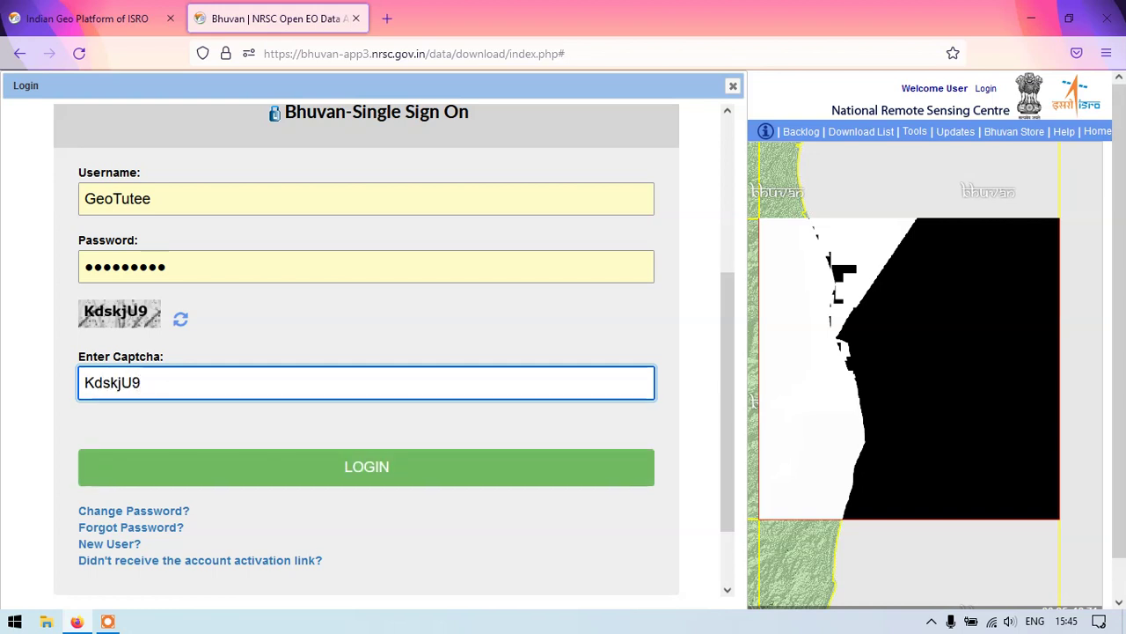
{"action": "left_click", "coordinate": [211, 470]}
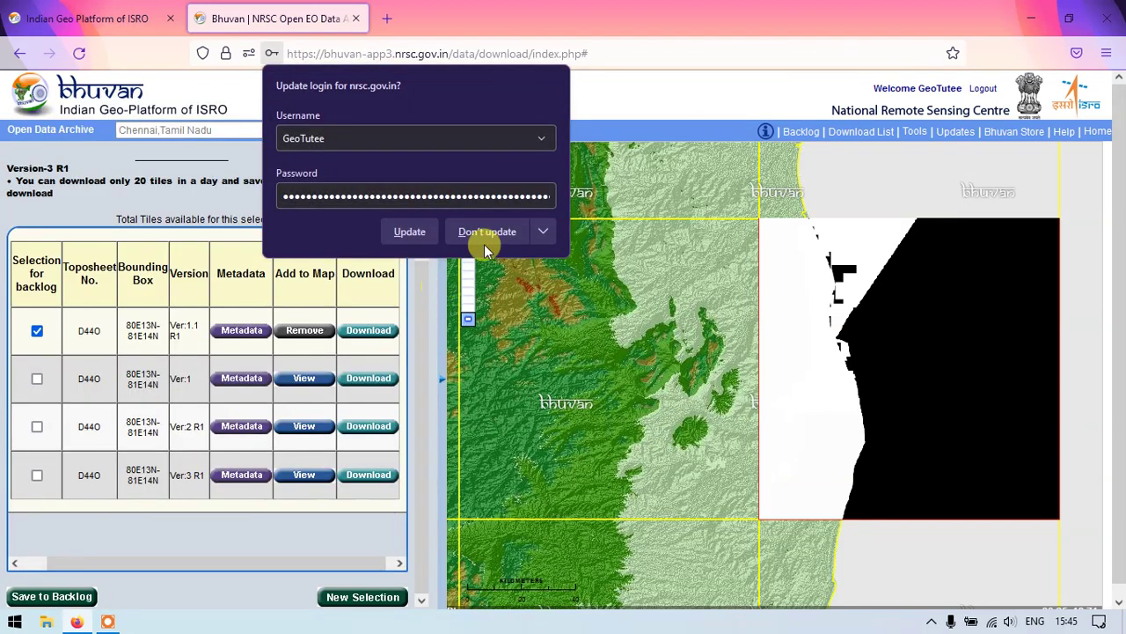
Download the Ver:1.1 R1 D44O zip and show it in its CARTOSAT DEM folder.
{"action": "left_click", "coordinate": [485, 232]}
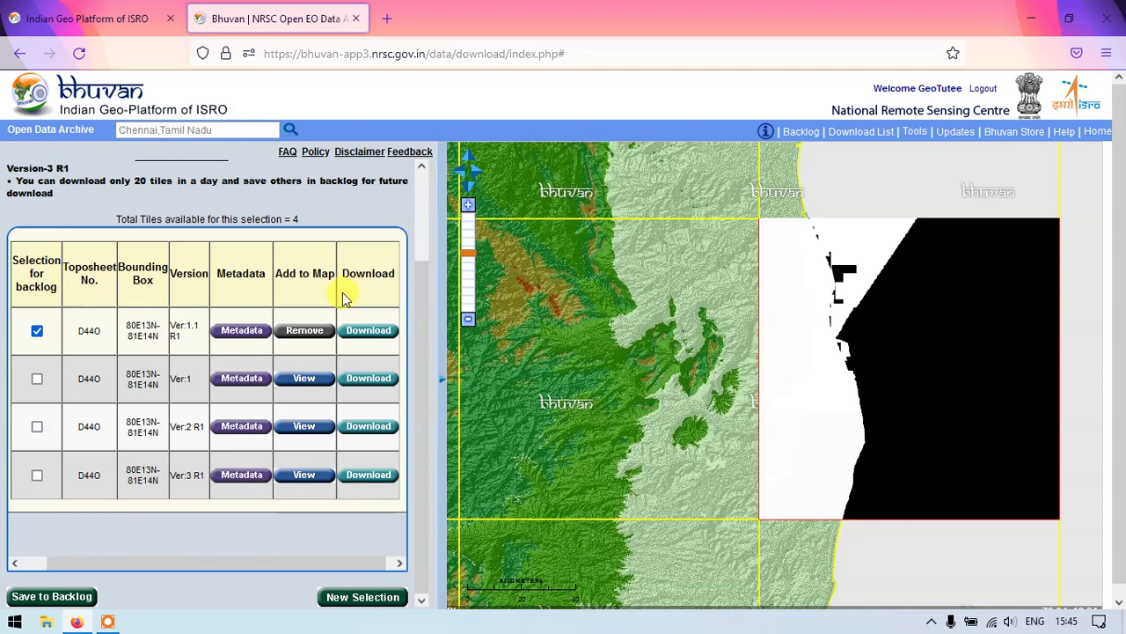
{"action": "left_click", "coordinate": [359, 331]}
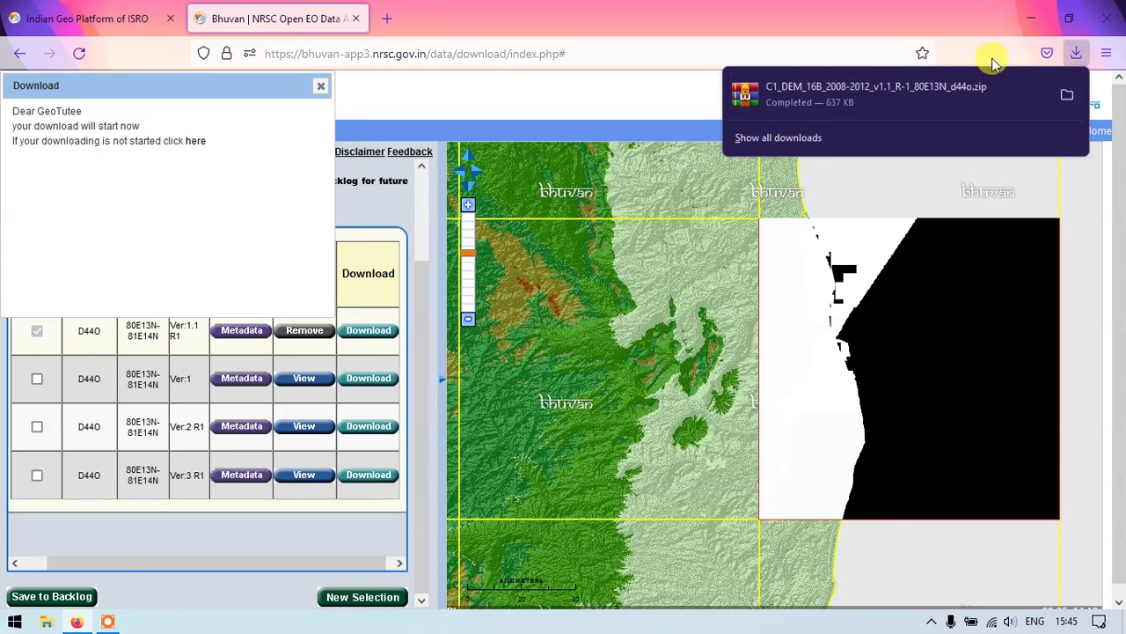
{"action": "left_click", "coordinate": [1067, 97]}
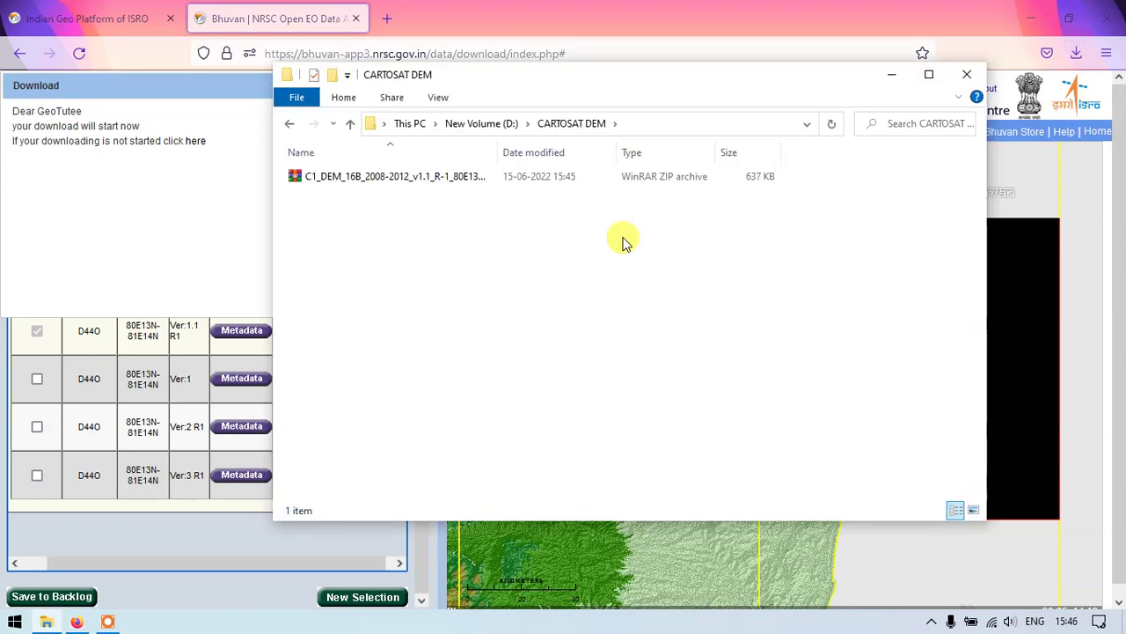
Extract the DEM zip here, open the cdnd44o_v1.1r1 folder and select its TIF.
{"action": "left_click", "coordinate": [370, 183]}
{"action": "right_click", "coordinate": [370, 183]}
{"action": "left_click", "coordinate": [408, 245]}
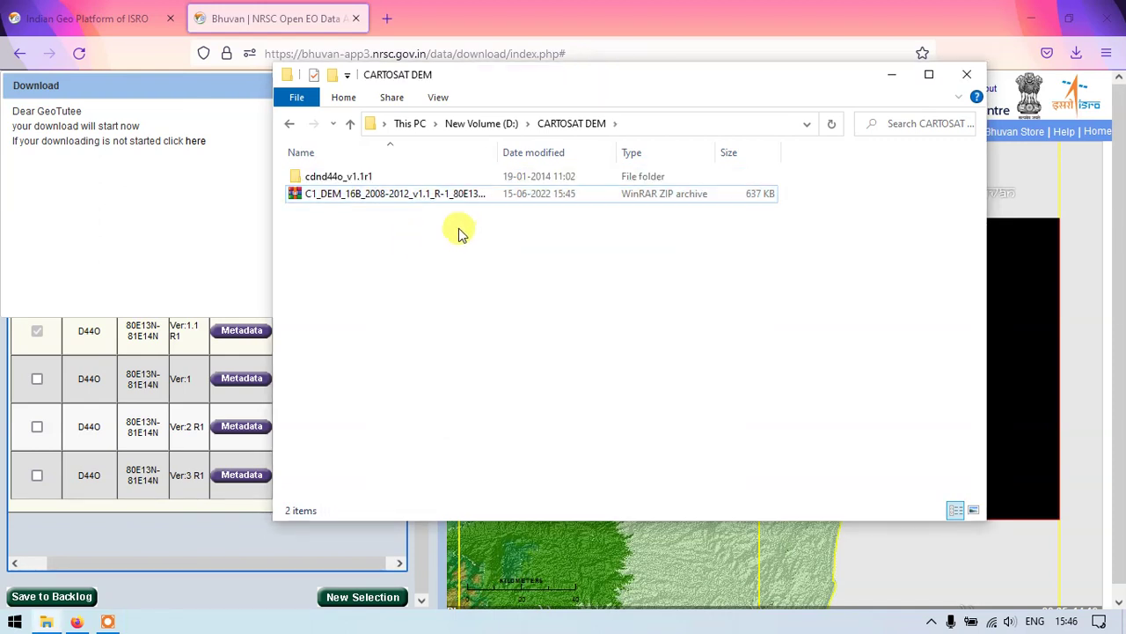
{"action": "double_click", "coordinate": [359, 176]}
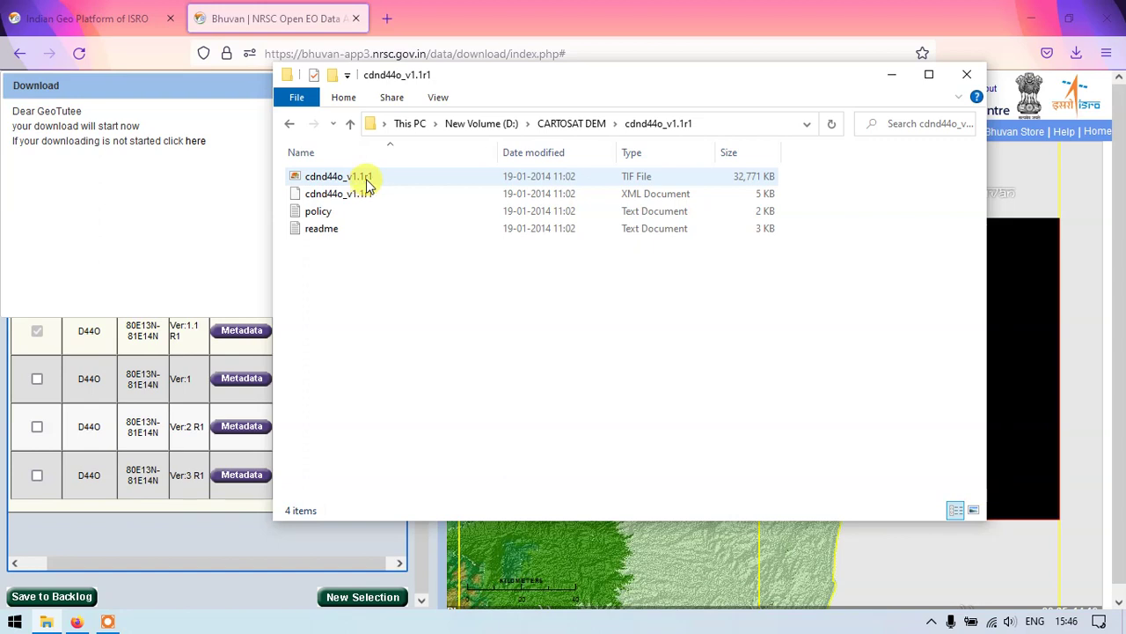
{"action": "left_click", "coordinate": [402, 180]}
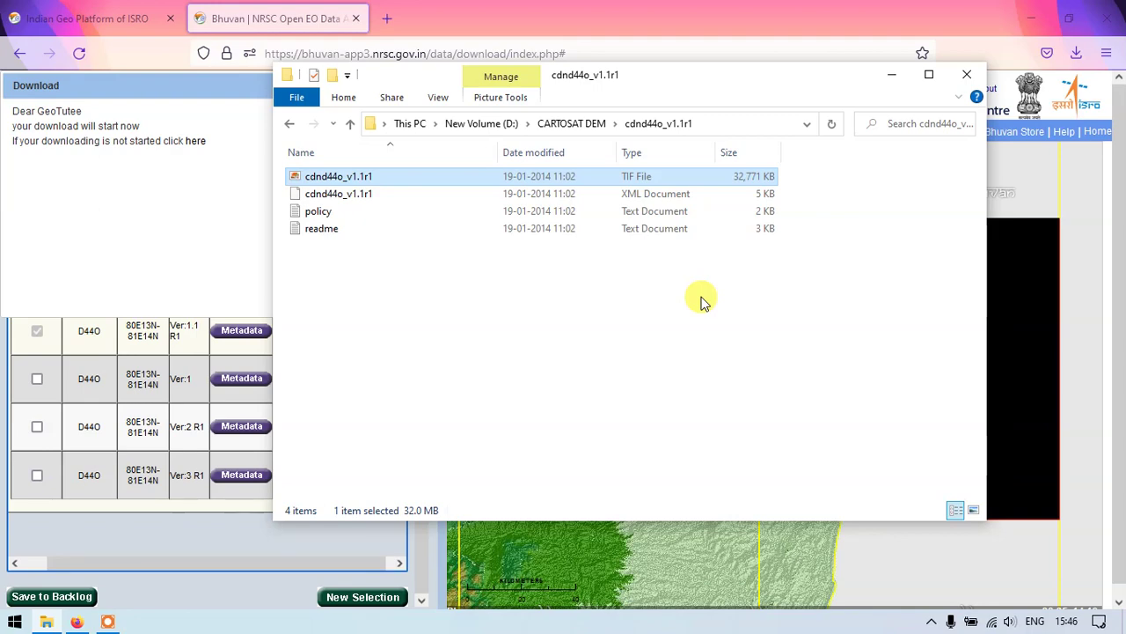
{"action": "key", "text": "super+s"}
Launch QGIS Desktop 3.22.6 from Windows Search and start a New Empty Project.
{"action": "type", "text": "Q"}
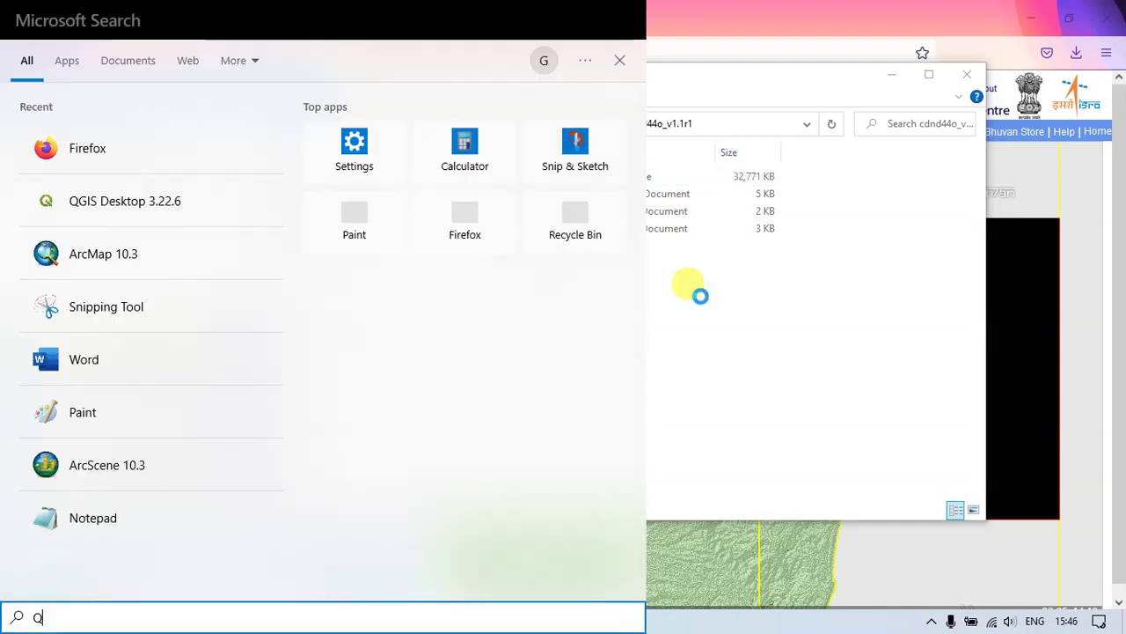
{"action": "type", "text": "GIS"}
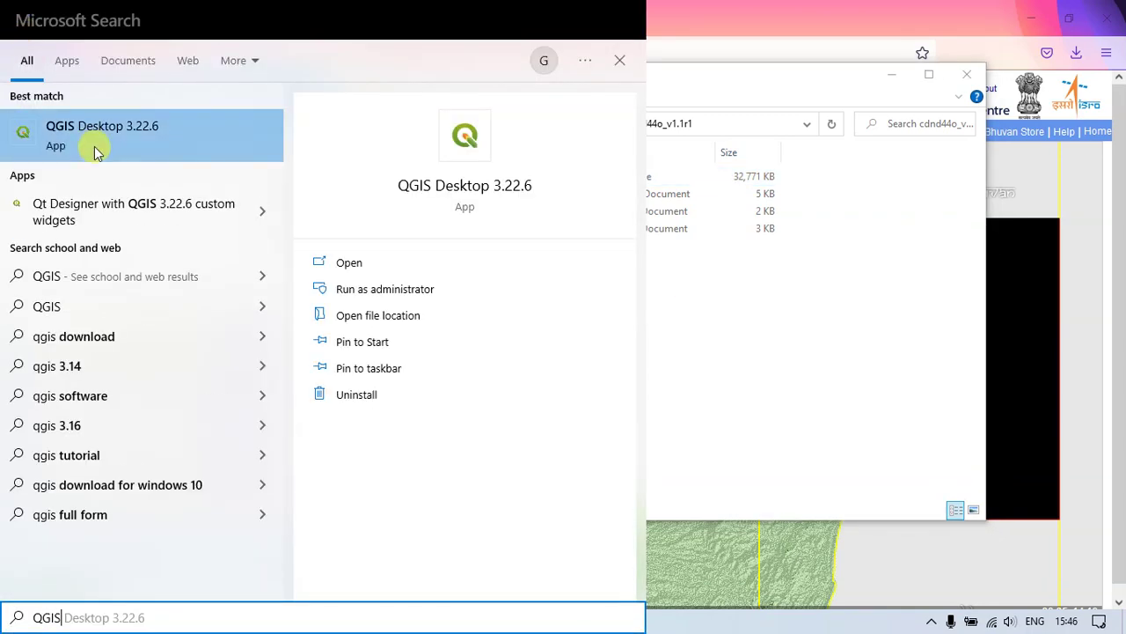
{"action": "left_click", "coordinate": [97, 152]}
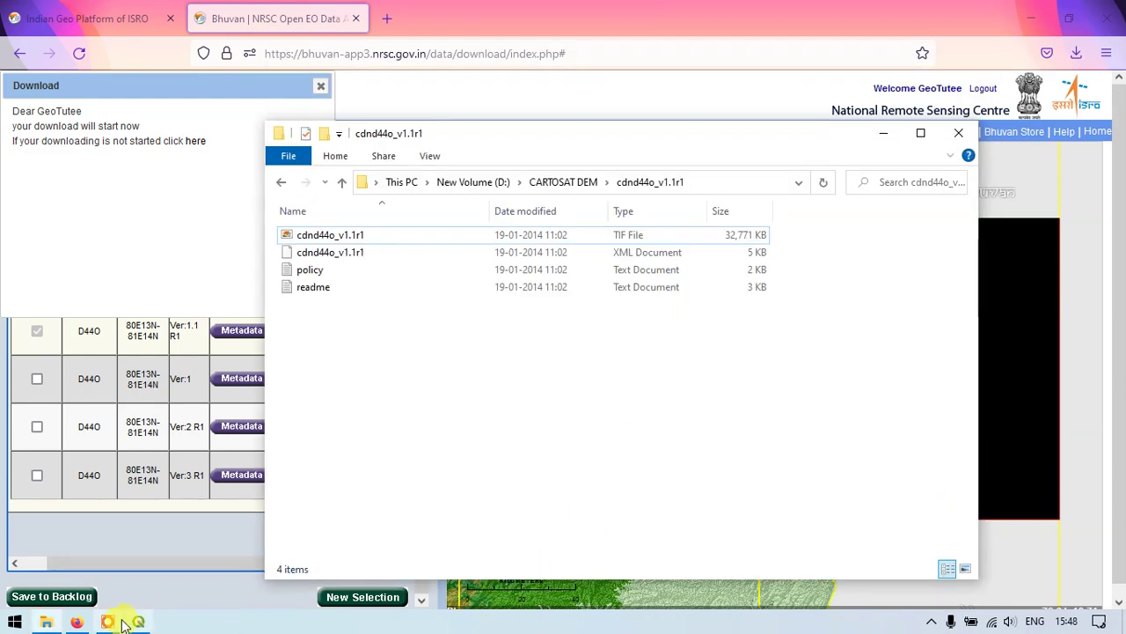
{"action": "left_click", "coordinate": [138, 621]}
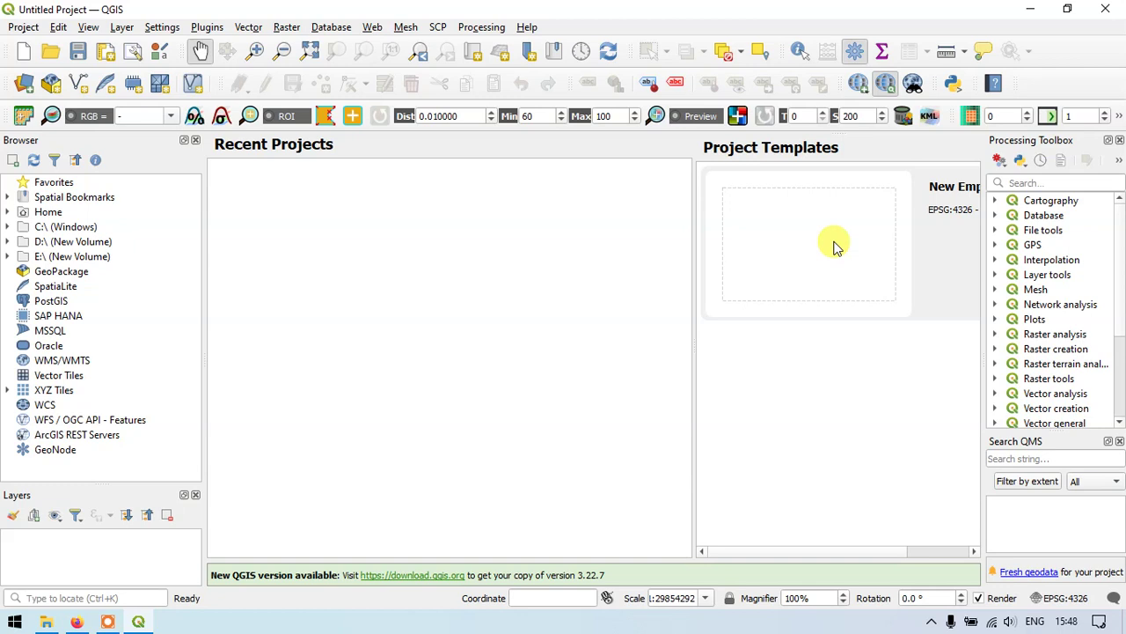
{"action": "double_click", "coordinate": [836, 246]}
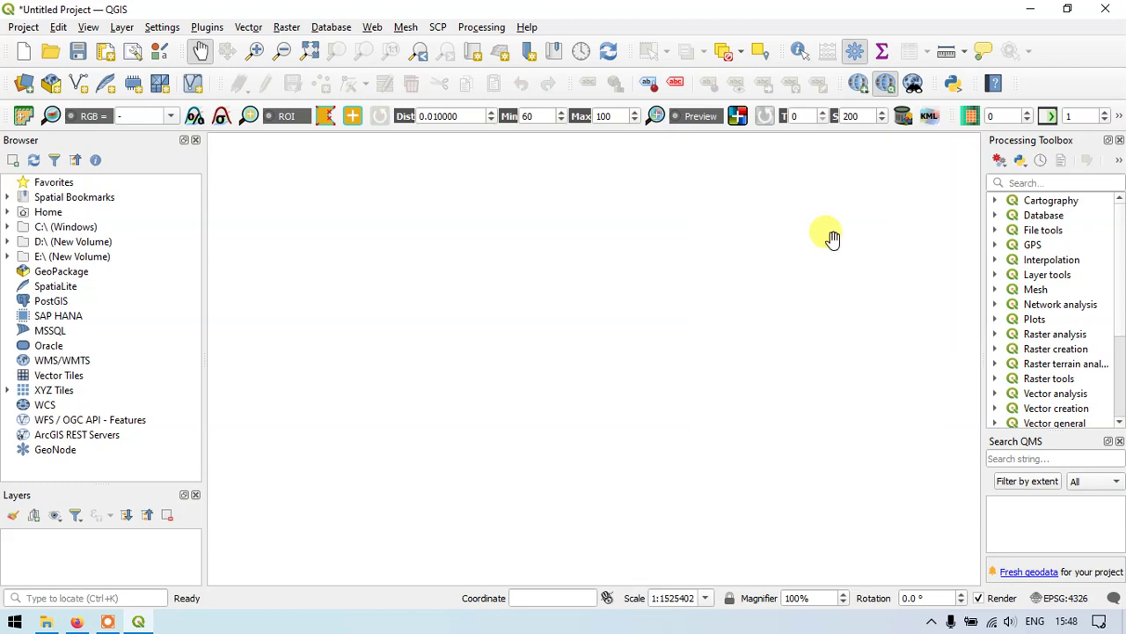
Add the cdnd44o_v1.1r1 TIF as a raster layer through the Data Source Manager.
{"action": "left_click", "coordinate": [25, 85]}
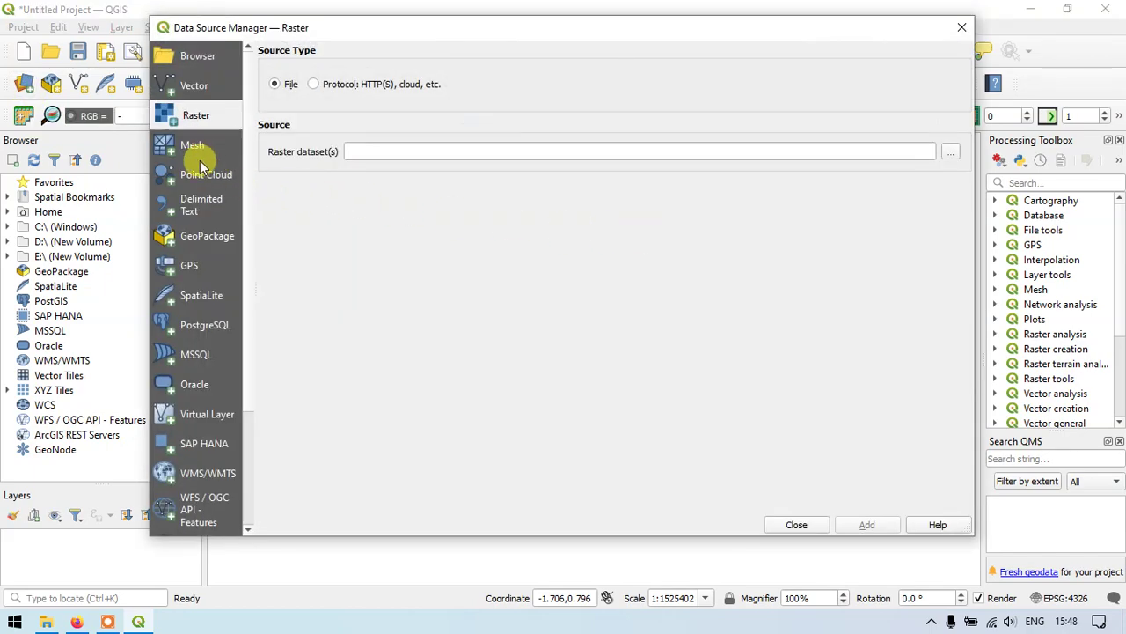
{"action": "left_click", "coordinate": [950, 153]}
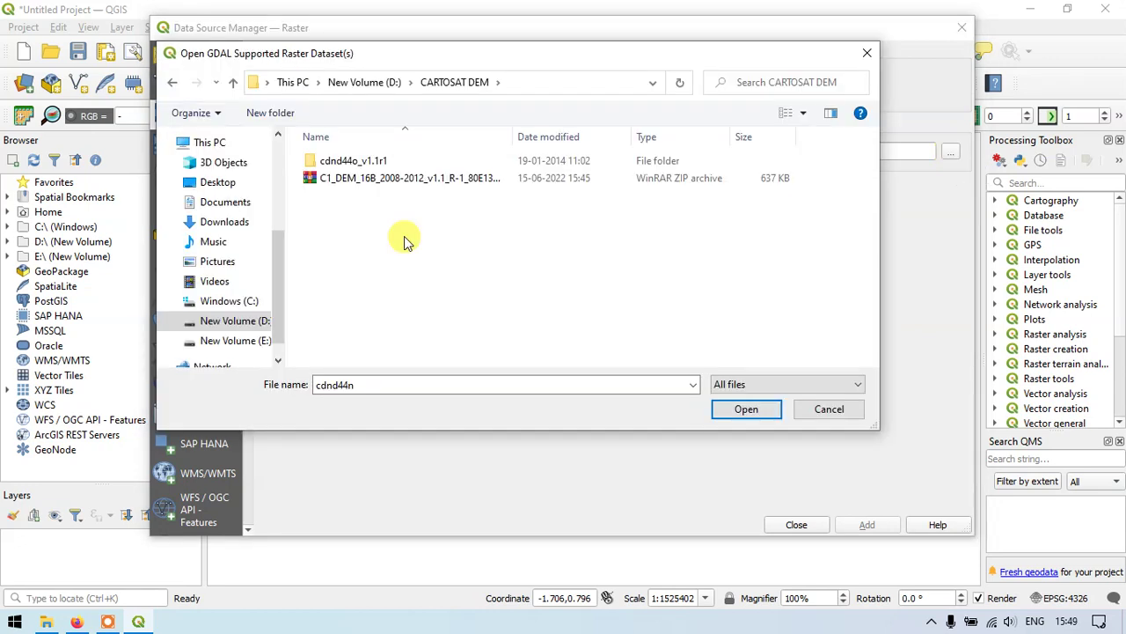
{"action": "double_click", "coordinate": [356, 161]}
{"action": "left_click", "coordinate": [359, 165]}
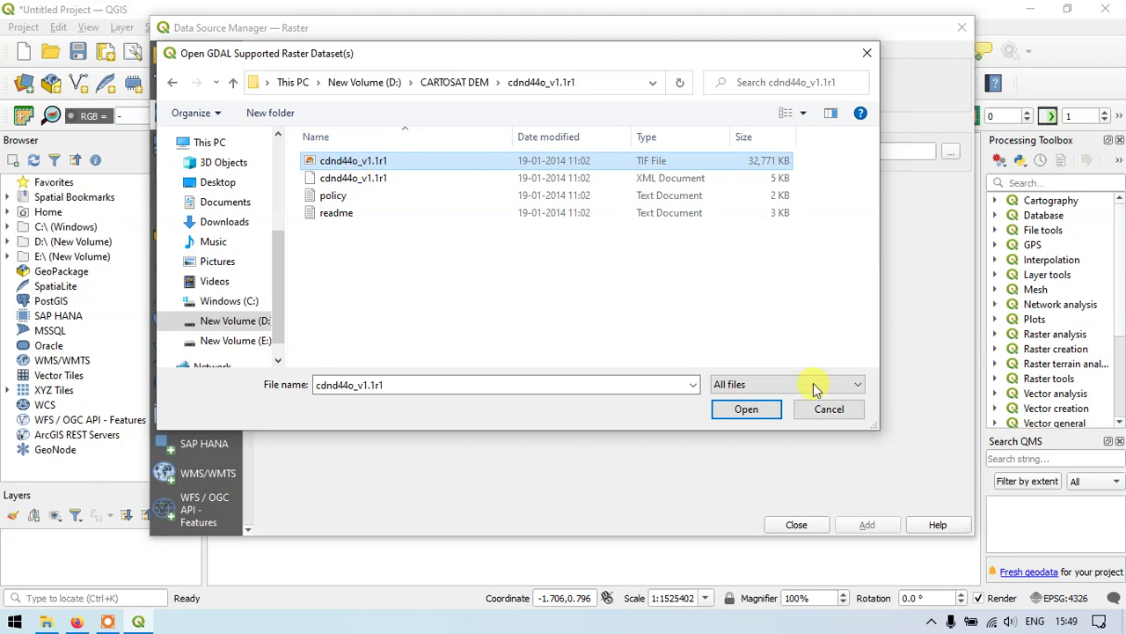
{"action": "left_click", "coordinate": [762, 414]}
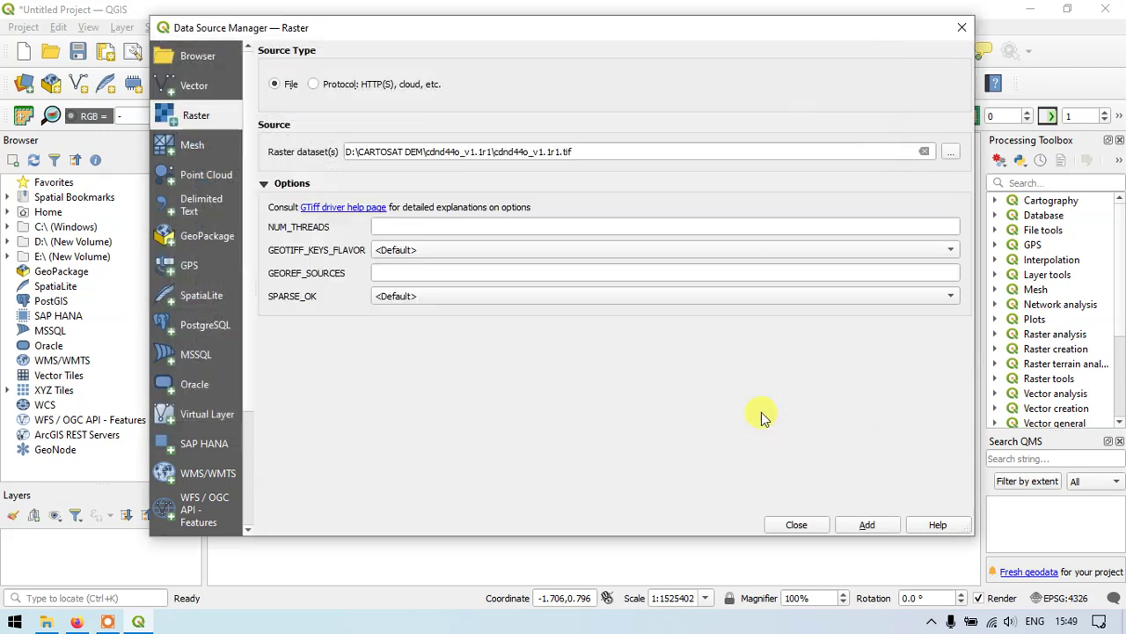
{"action": "left_click", "coordinate": [871, 525]}
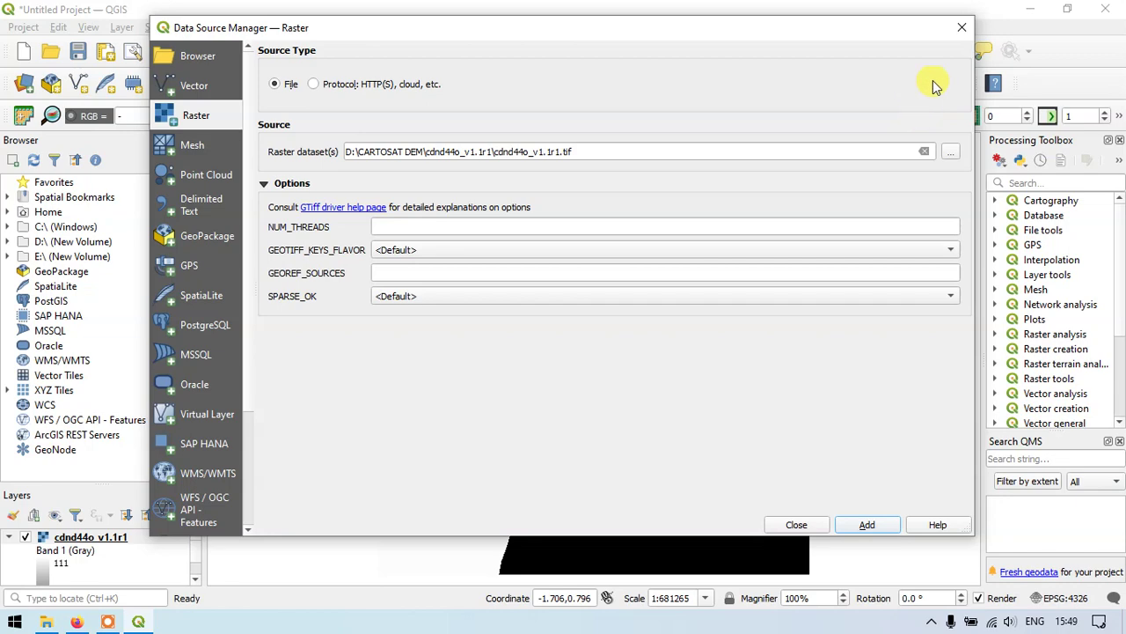
{"action": "left_click", "coordinate": [959, 26]}
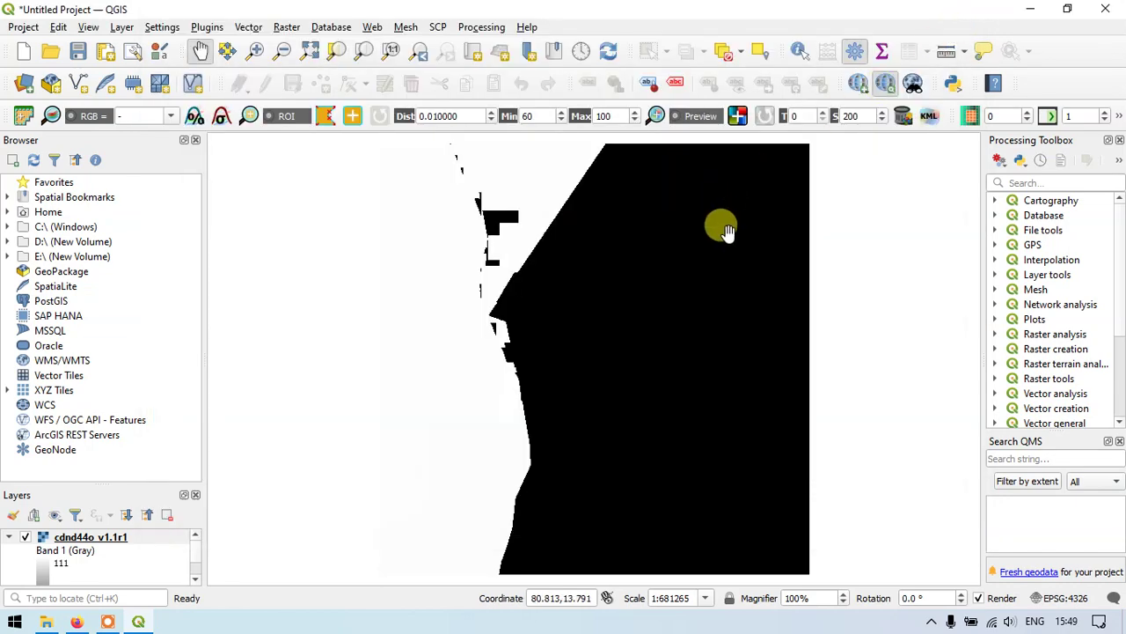
Pan and zoom around the black-and-white coastal DEM tile on the canvas.
{"action": "scroll", "coordinate": [721, 228], "scroll_direction": "down", "scroll_amount": 1}
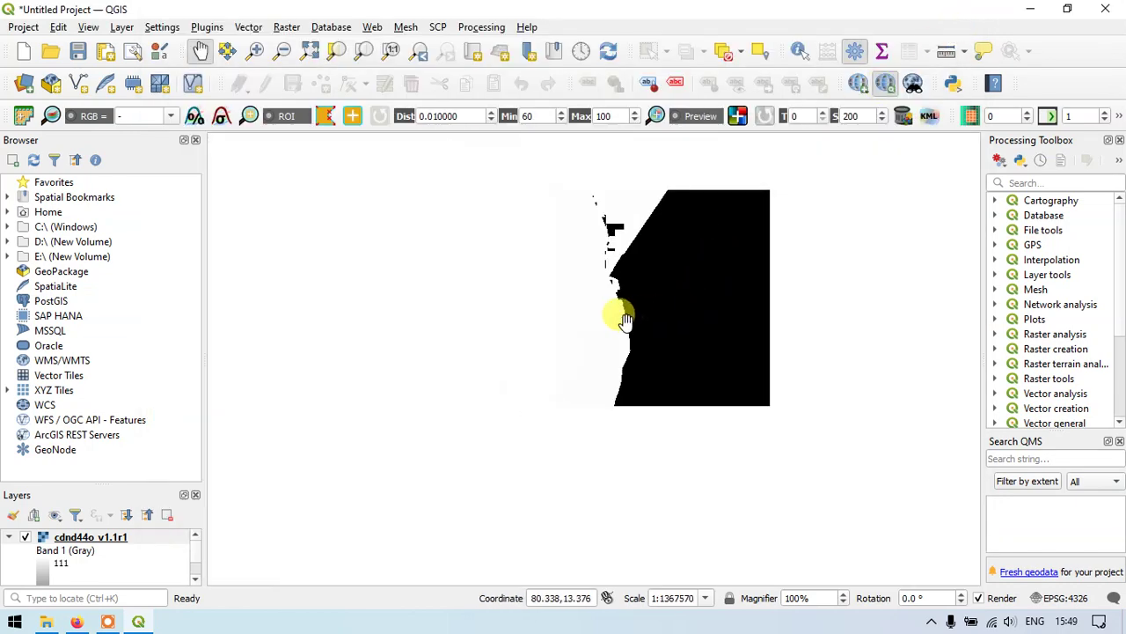
{"action": "scroll", "coordinate": [623, 319], "scroll_direction": "up", "scroll_amount": 1}
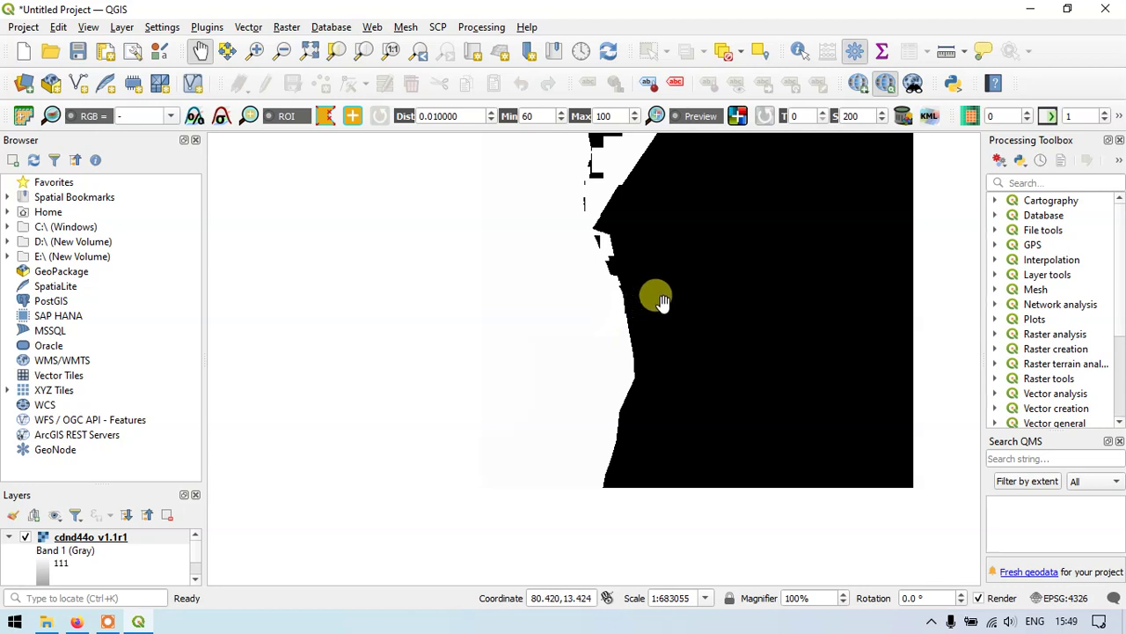
{"action": "left_click_drag", "start_coordinate": [720, 269], "coordinate": [630, 368]}
{"action": "scroll", "coordinate": [463, 337], "scroll_direction": "up", "scroll_amount": 1}
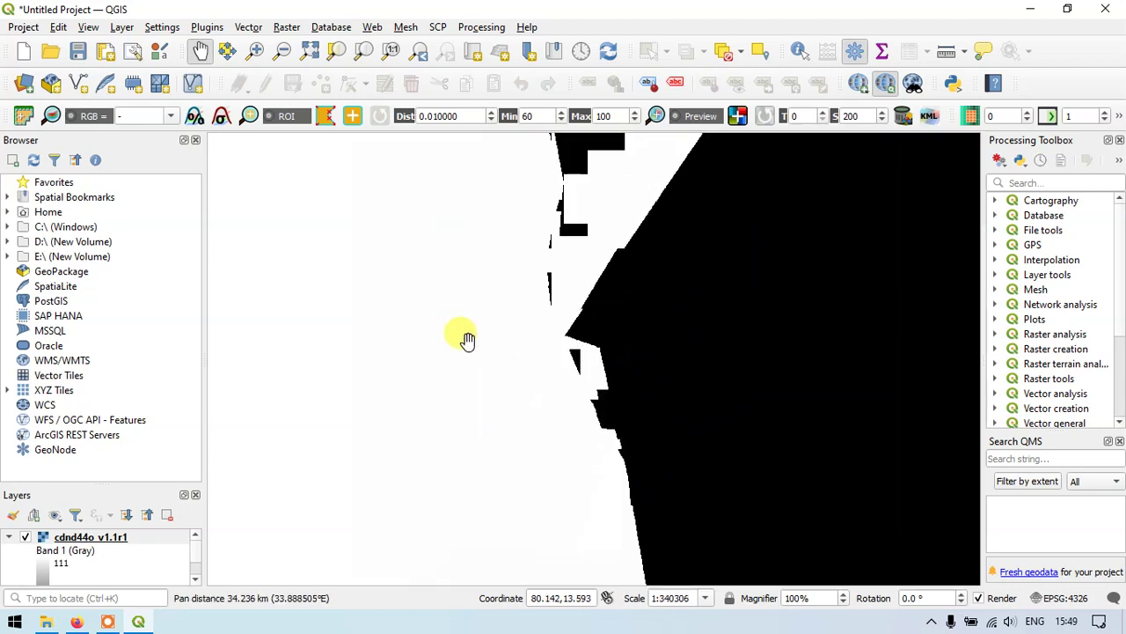
{"action": "scroll", "coordinate": [466, 338], "scroll_direction": "down", "scroll_amount": 2}
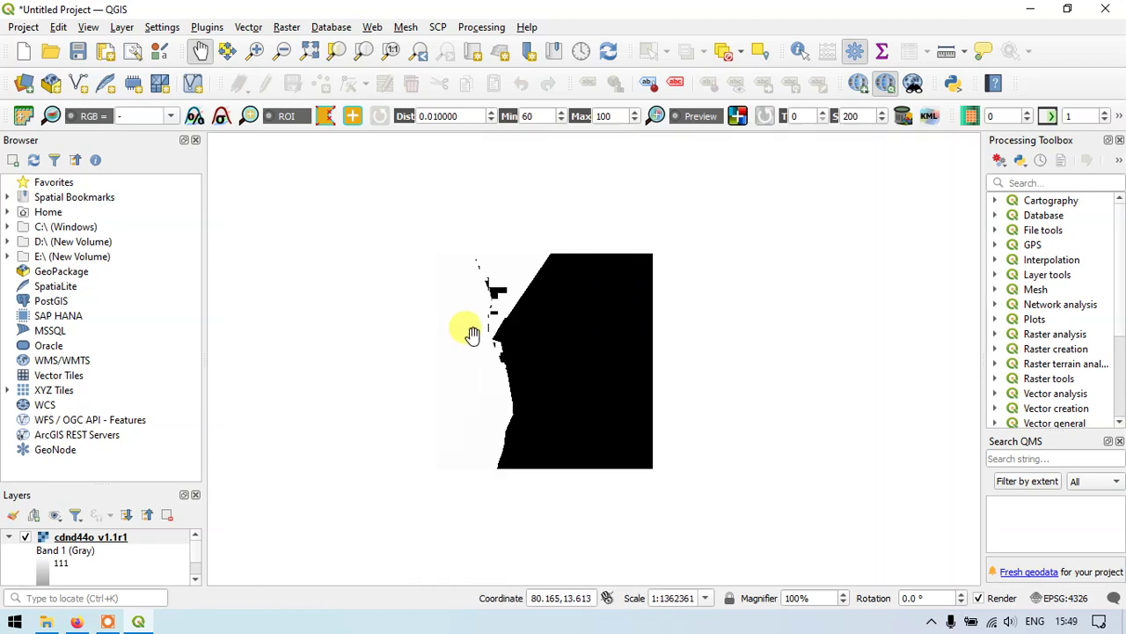
{"action": "left_click_drag", "start_coordinate": [473, 335], "coordinate": [454, 338]}
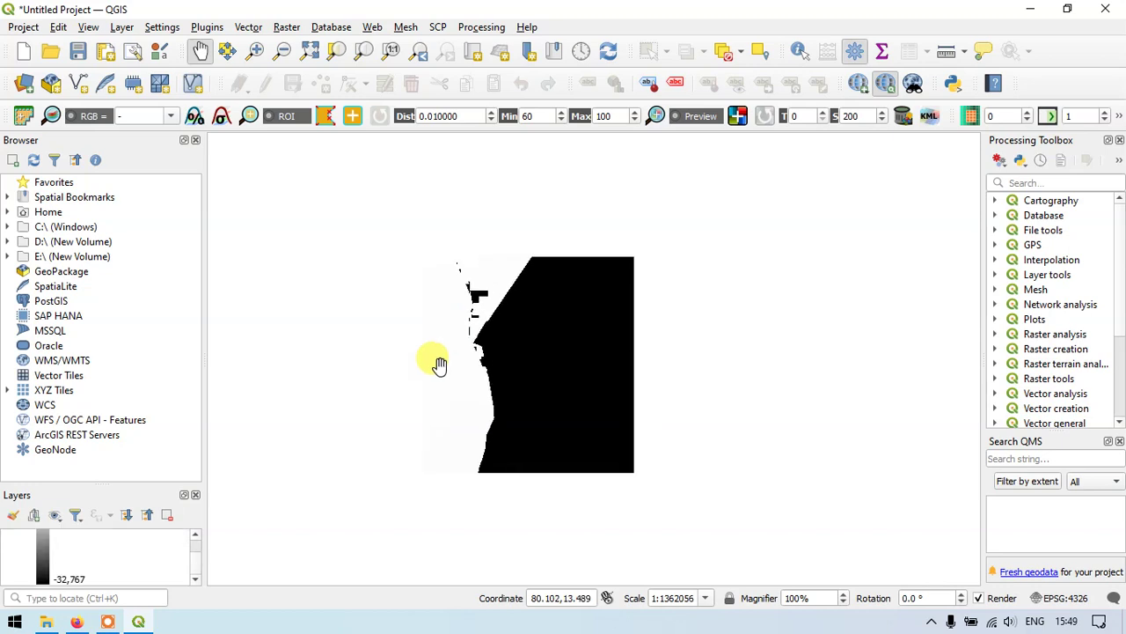
{"action": "scroll", "coordinate": [492, 342], "scroll_direction": "up", "scroll_amount": 1}
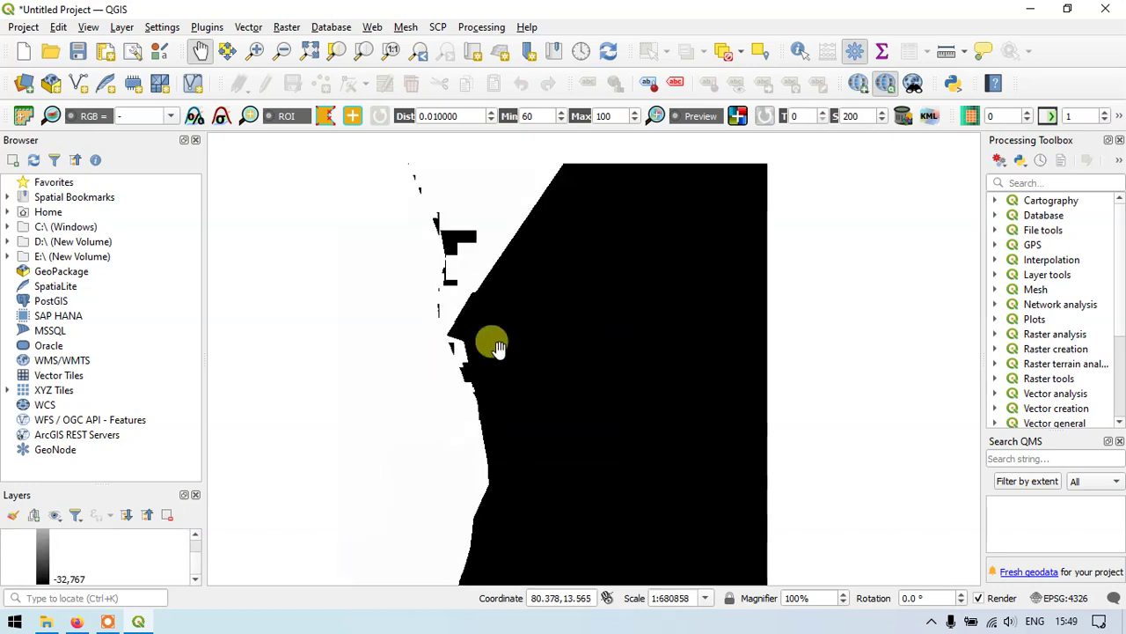
{"action": "scroll", "coordinate": [480, 356], "scroll_direction": "down", "scroll_amount": 1}
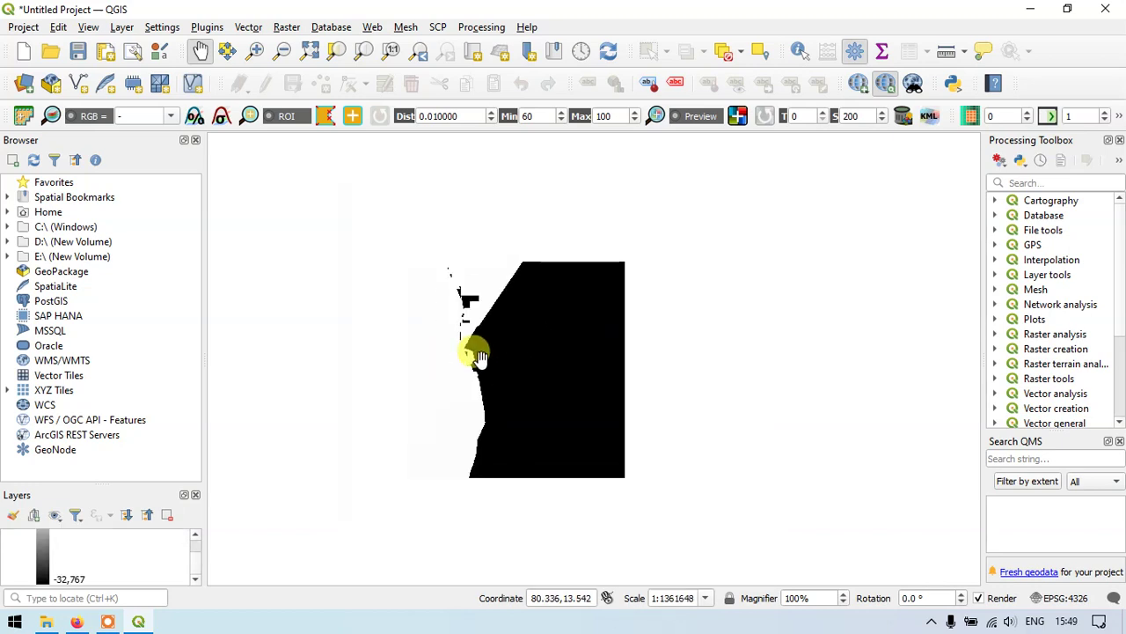
{"action": "left_click", "coordinate": [77, 622]}
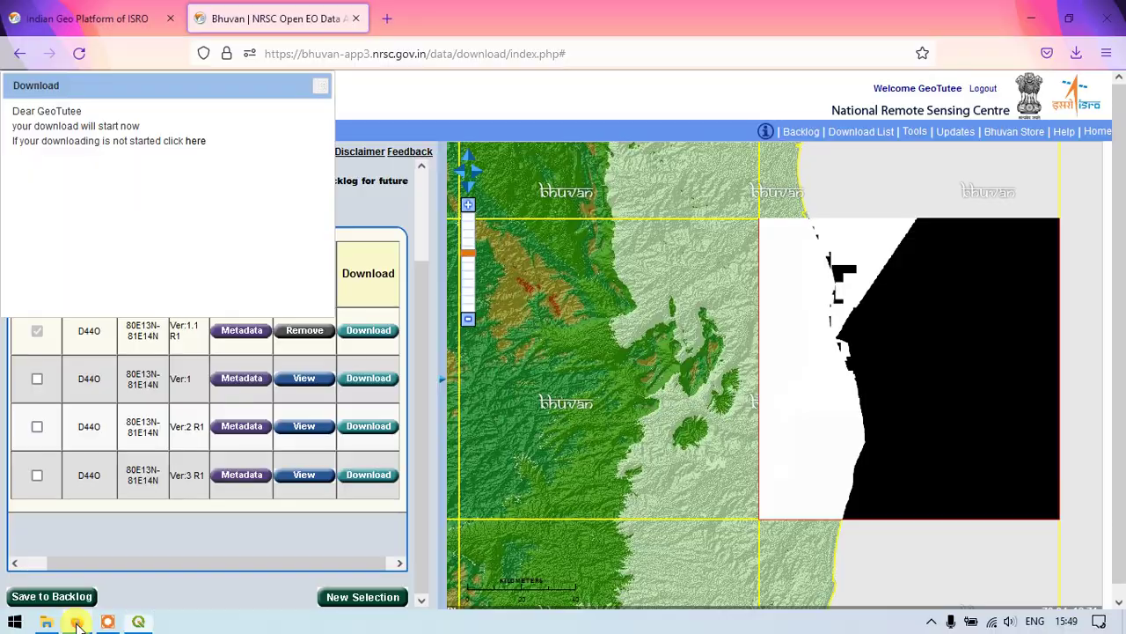
Dismiss the download notice and download the Ver:3 R1 D44O tile zip (1.7 MB).
{"action": "left_click", "coordinate": [320, 85]}
{"action": "scroll", "coordinate": [234, 431], "scroll_direction": "down", "scroll_amount": 1}
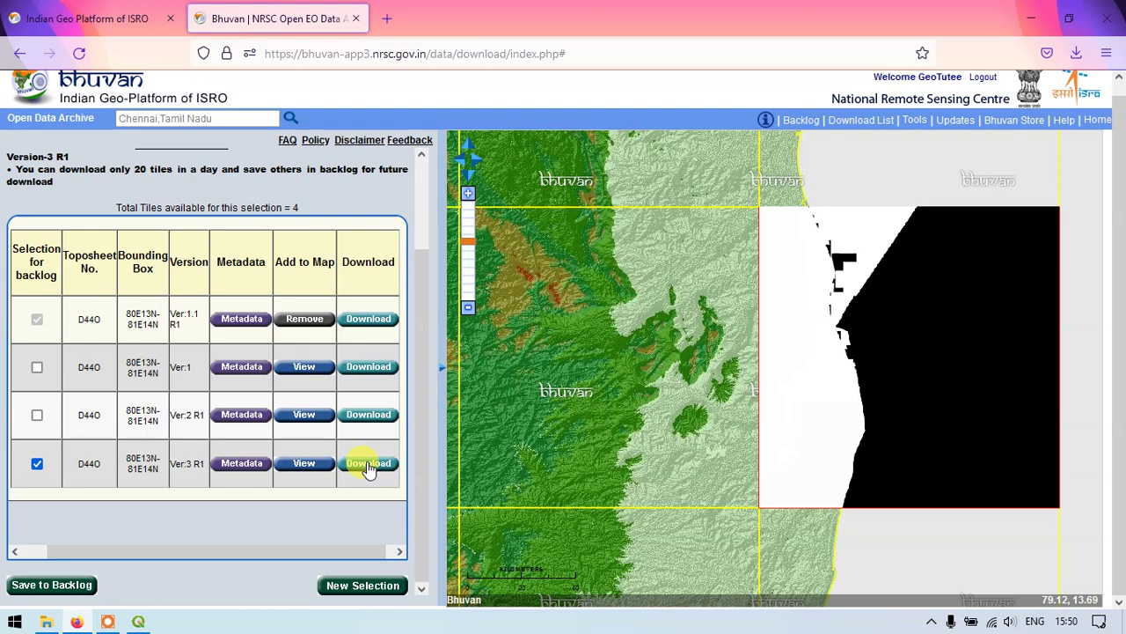
{"action": "left_click", "coordinate": [369, 464]}
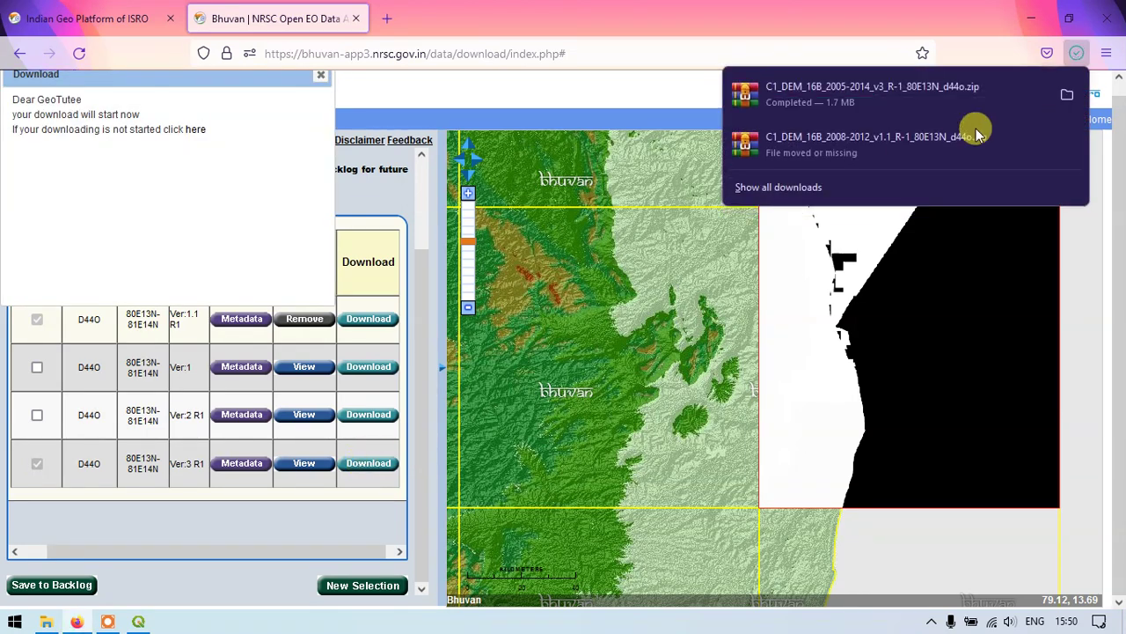
Extract the v3 zip here, open cdnd44o_v3r1 and select the 26,018 KB cdnd44o TIF.
{"action": "left_click", "coordinate": [1065, 94]}
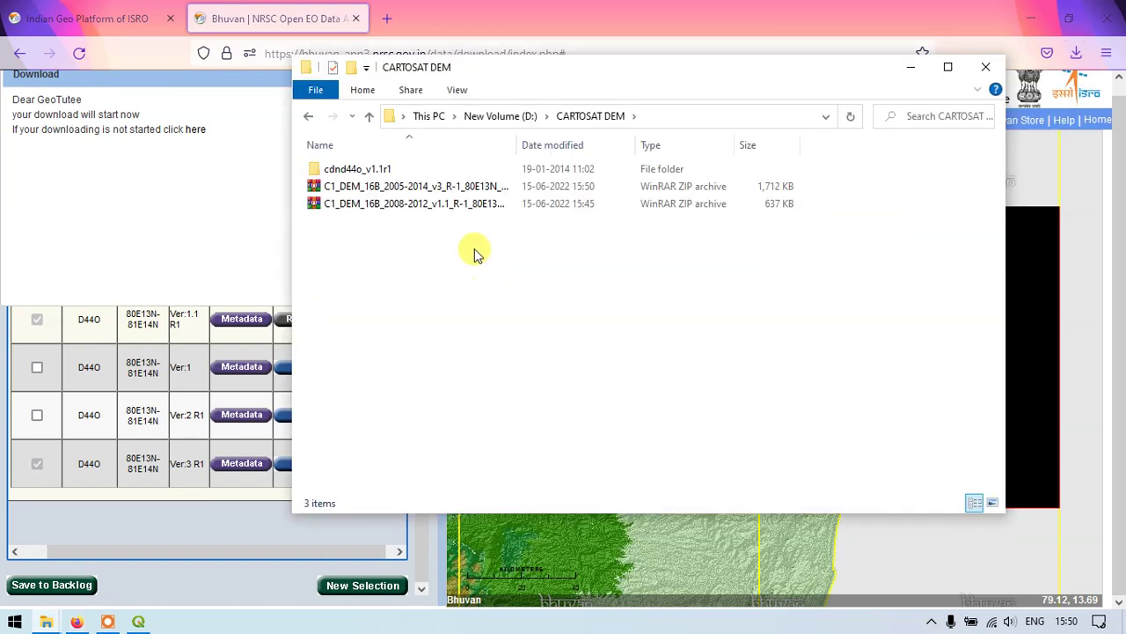
{"action": "left_click", "coordinate": [494, 188]}
{"action": "right_click", "coordinate": [497, 190]}
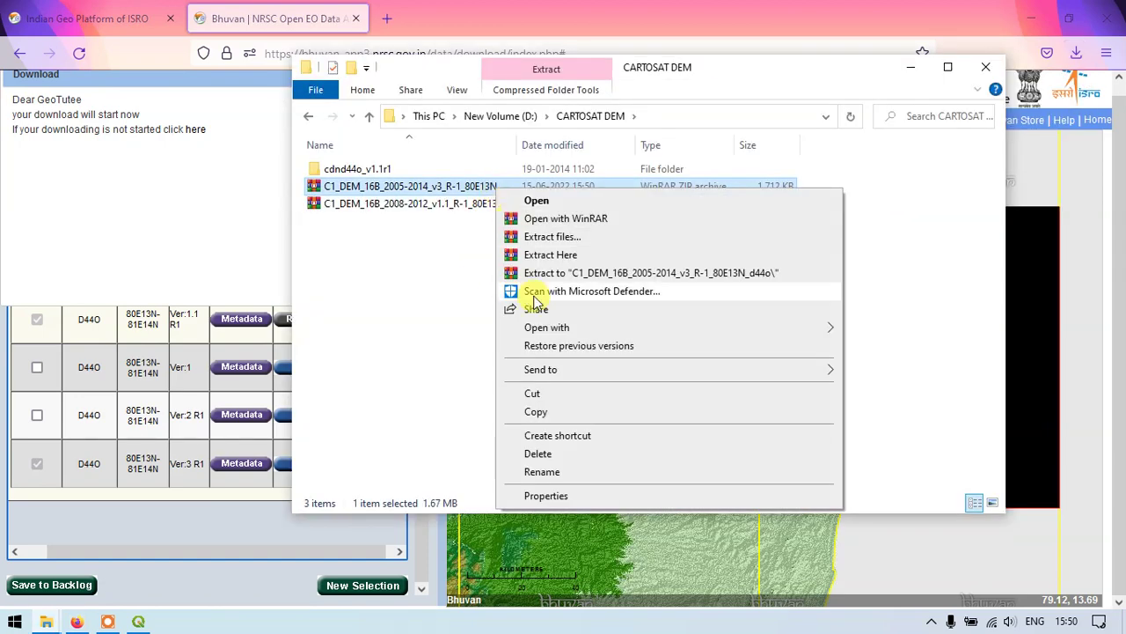
{"action": "left_click", "coordinate": [551, 254]}
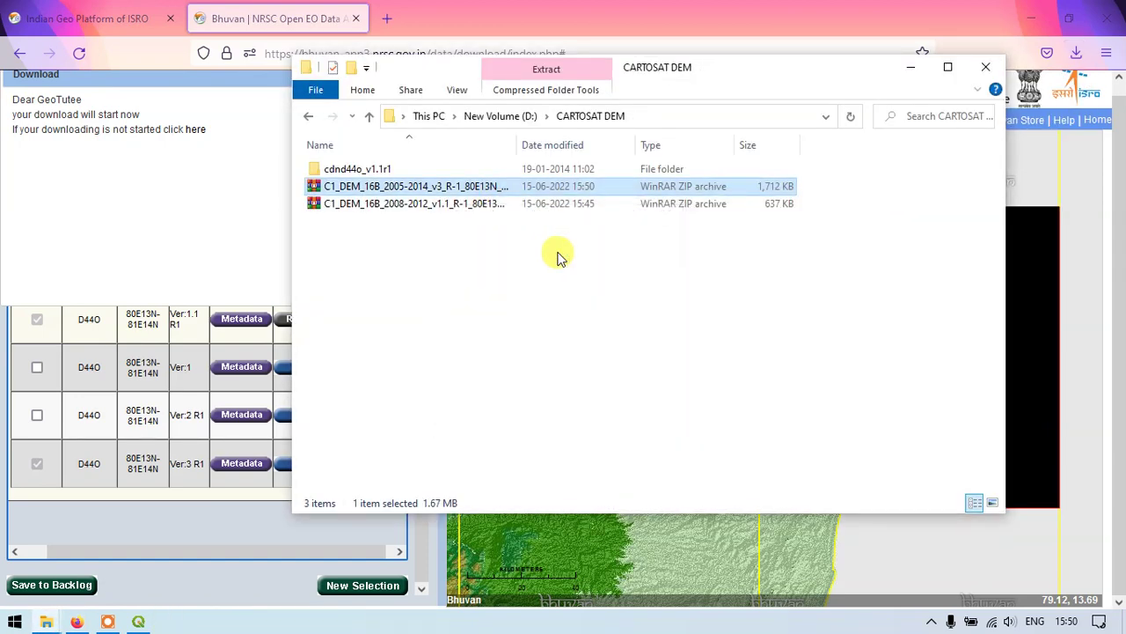
{"action": "left_click", "coordinate": [501, 261]}
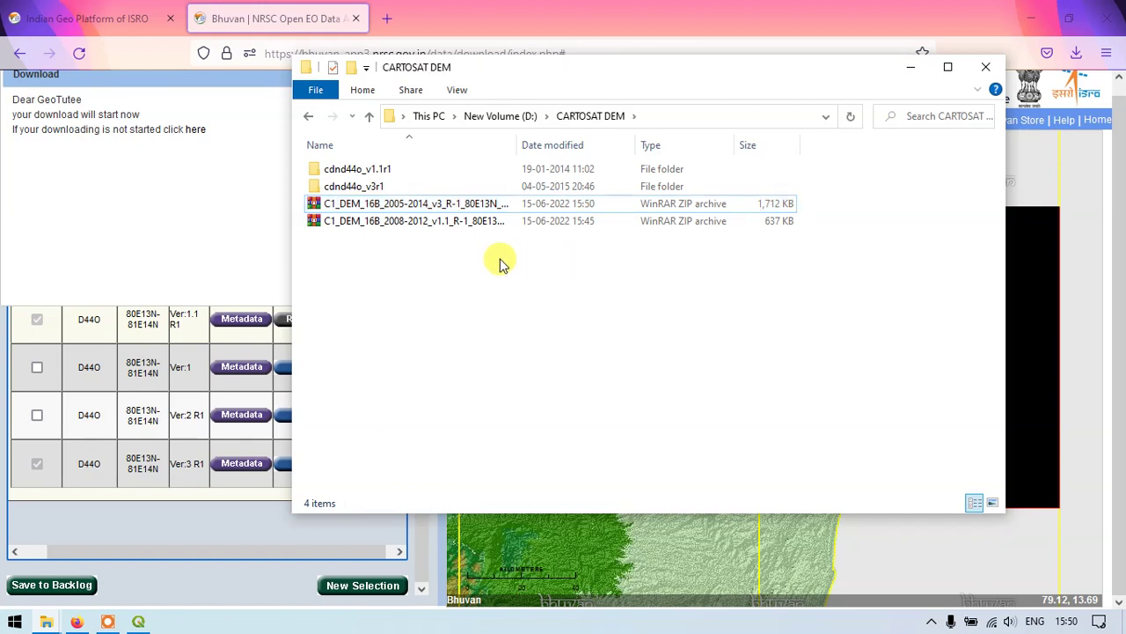
{"action": "double_click", "coordinate": [381, 187]}
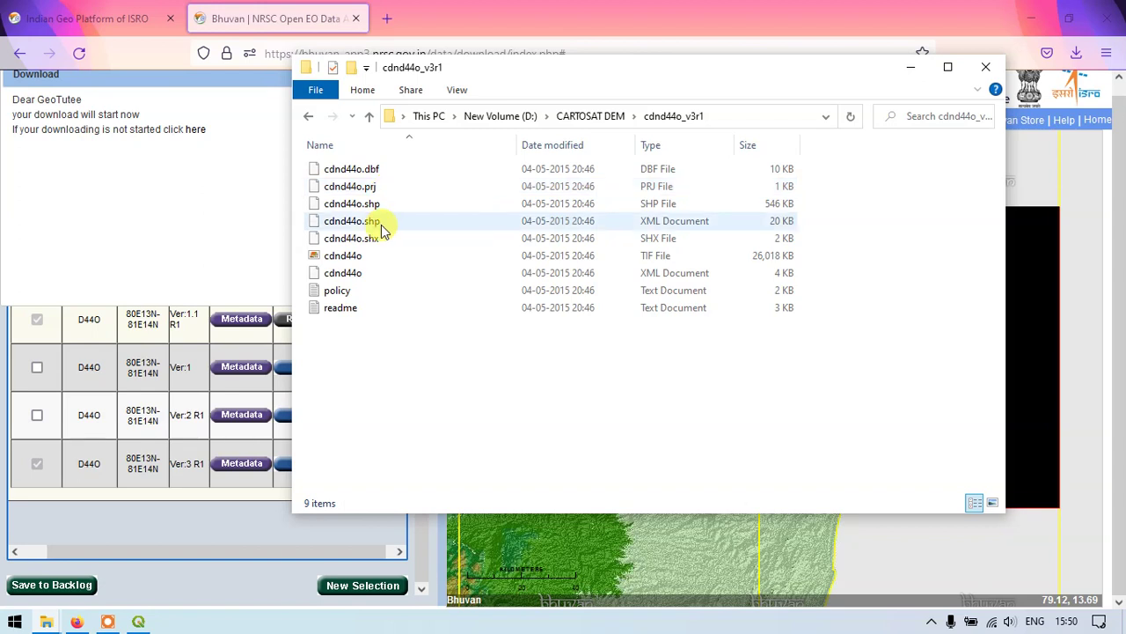
{"action": "left_click", "coordinate": [376, 259]}
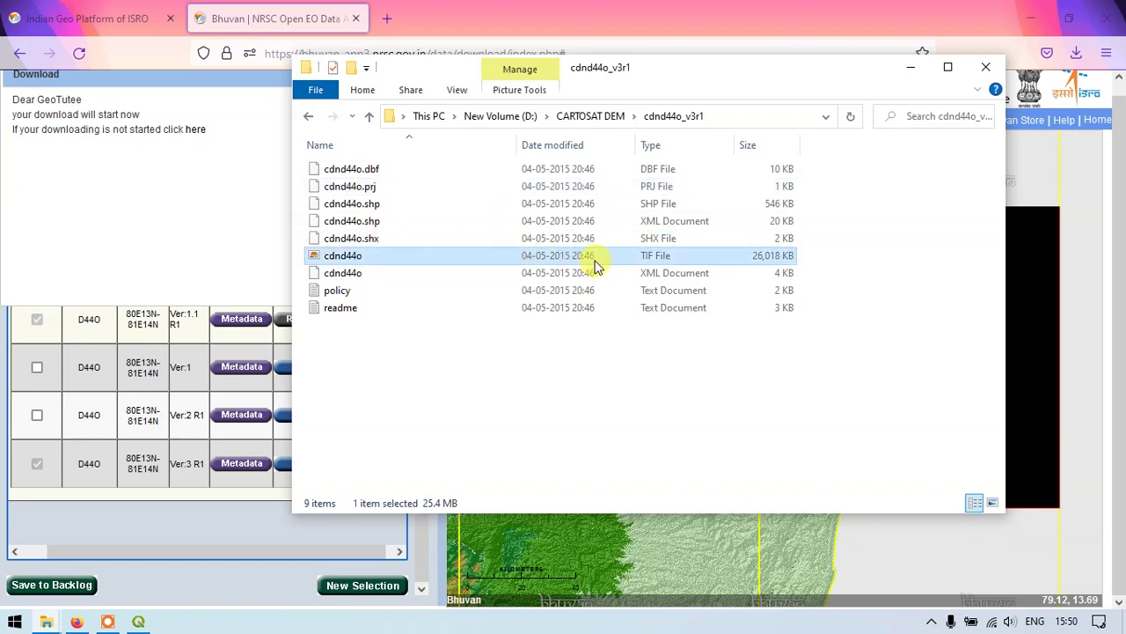
Remove the old cdnd44o_v1.1r1 layer from the QGIS project.
{"action": "left_click", "coordinate": [139, 620]}
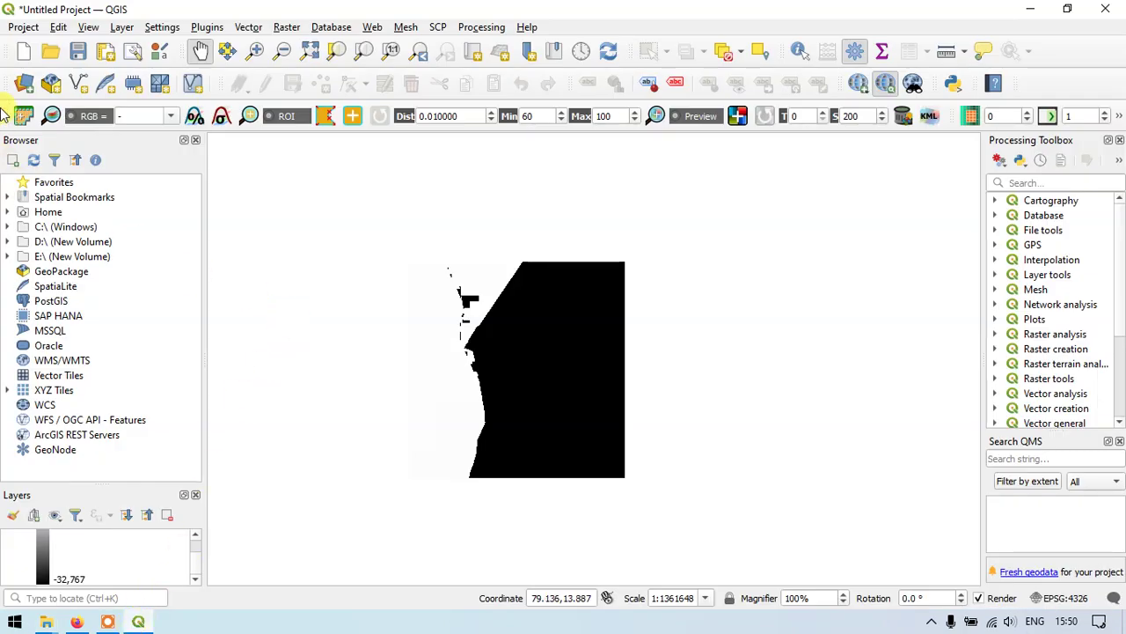
{"action": "scroll", "coordinate": [103, 569], "scroll_direction": "up", "scroll_amount": 2}
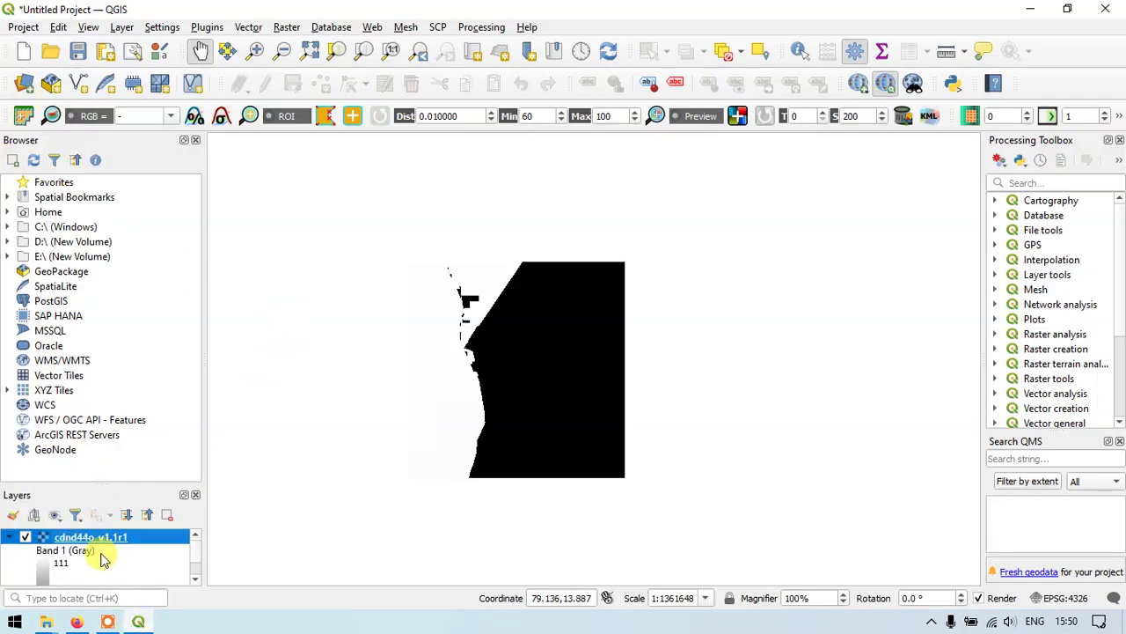
{"action": "right_click", "coordinate": [104, 538]}
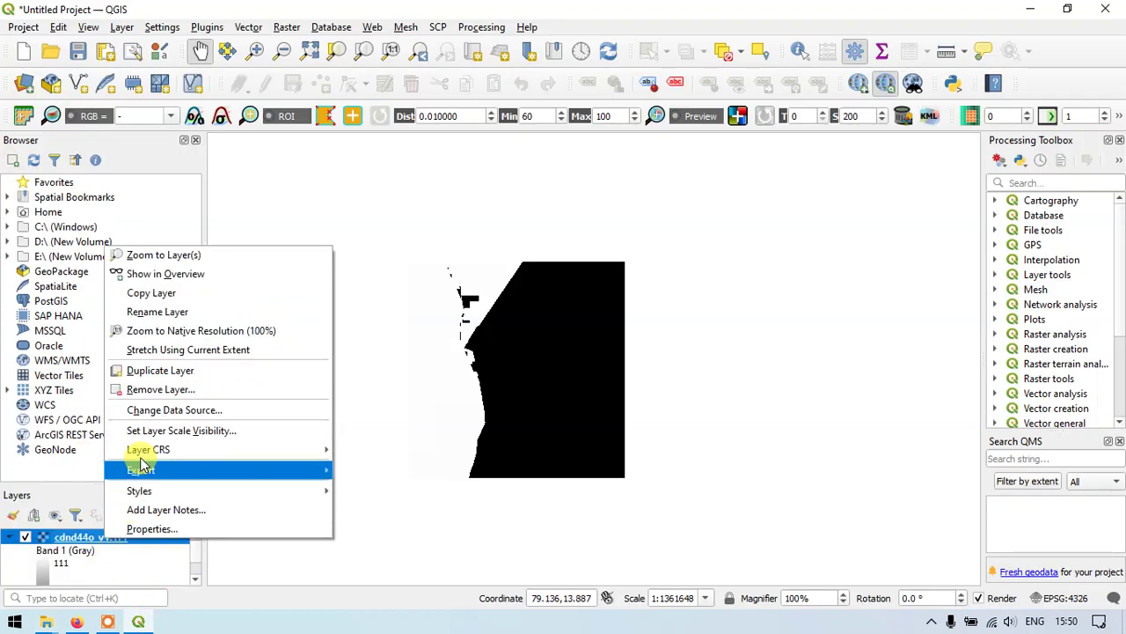
{"action": "left_click", "coordinate": [156, 389]}
{"action": "left_click", "coordinate": [531, 330]}
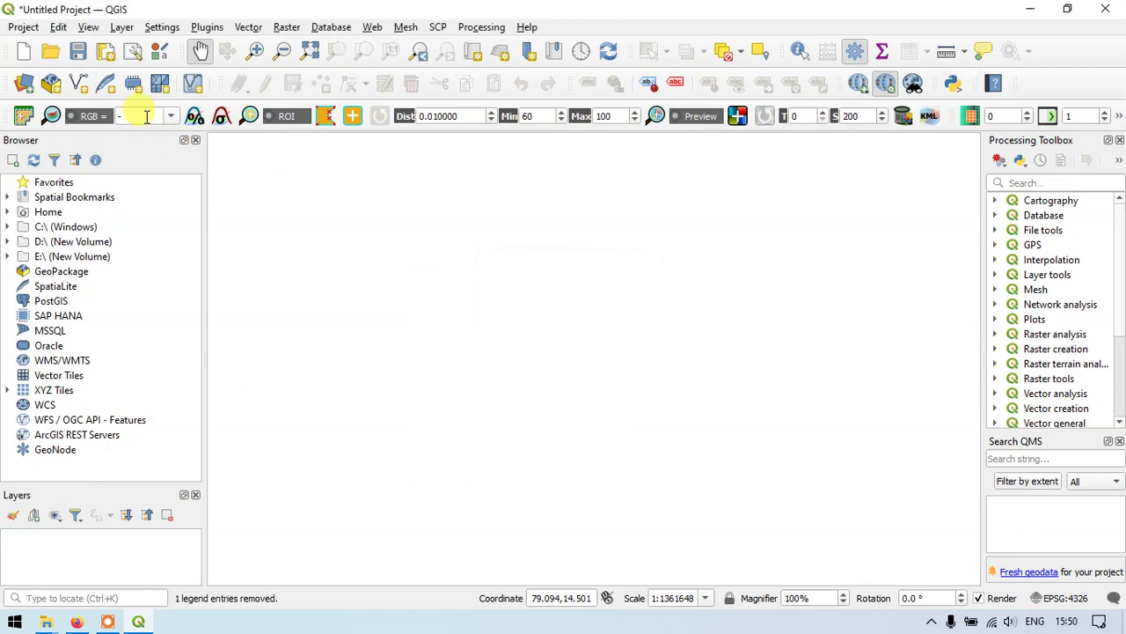
Add cdnd44o.tif from the cdnd44o_v3r1 folder as a raster layer.
{"action": "left_click", "coordinate": [23, 83]}
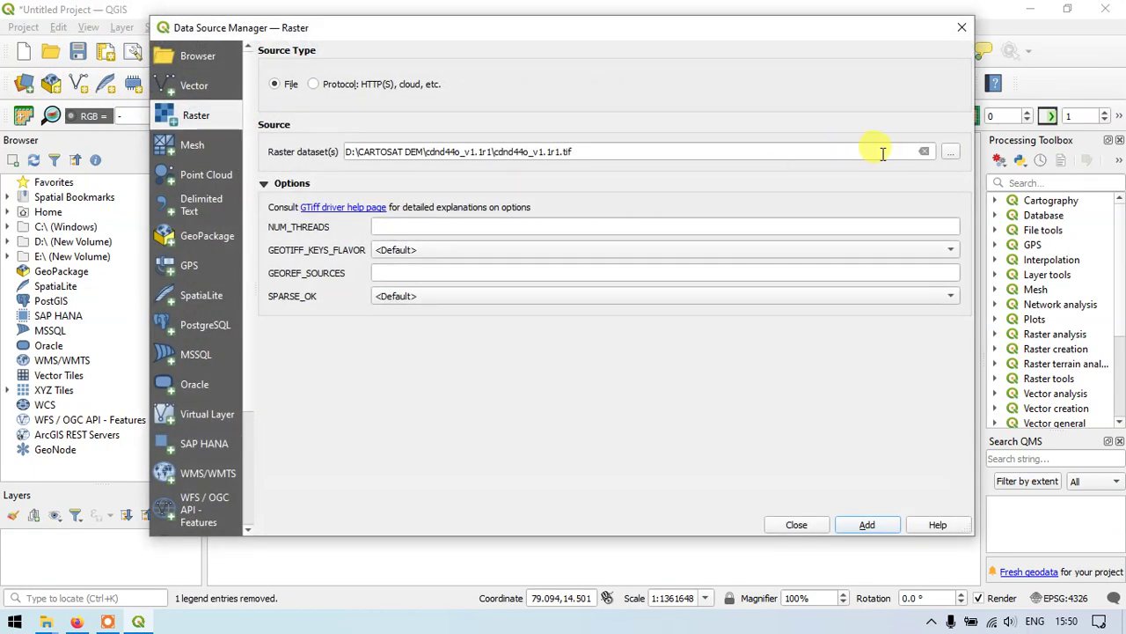
{"action": "left_click", "coordinate": [950, 152]}
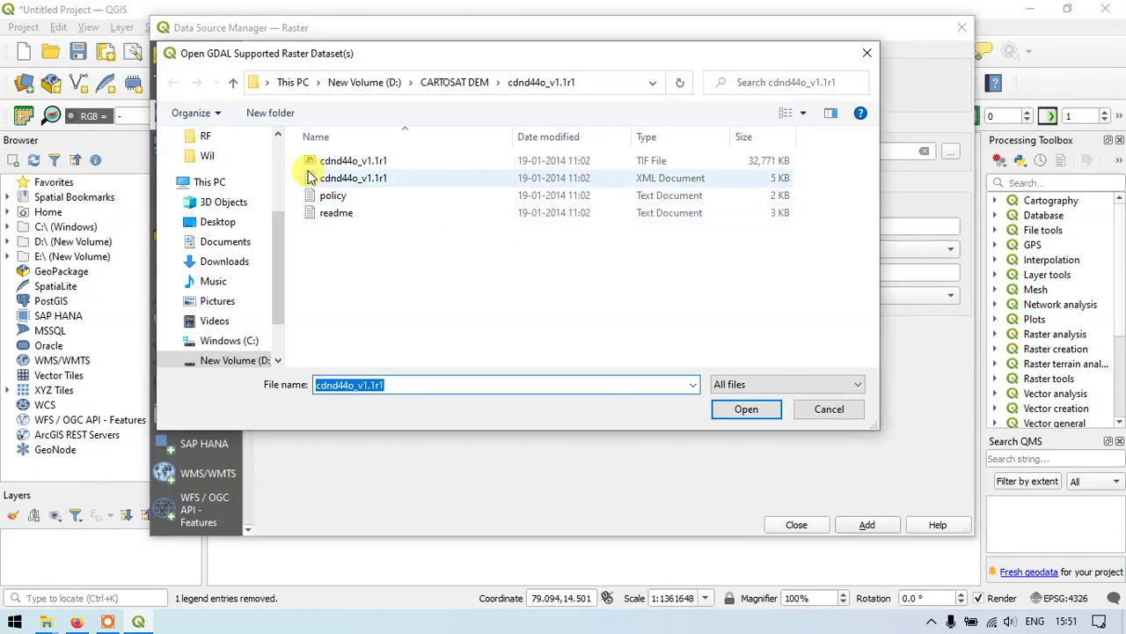
{"action": "left_click", "coordinate": [233, 82]}
{"action": "double_click", "coordinate": [374, 179]}
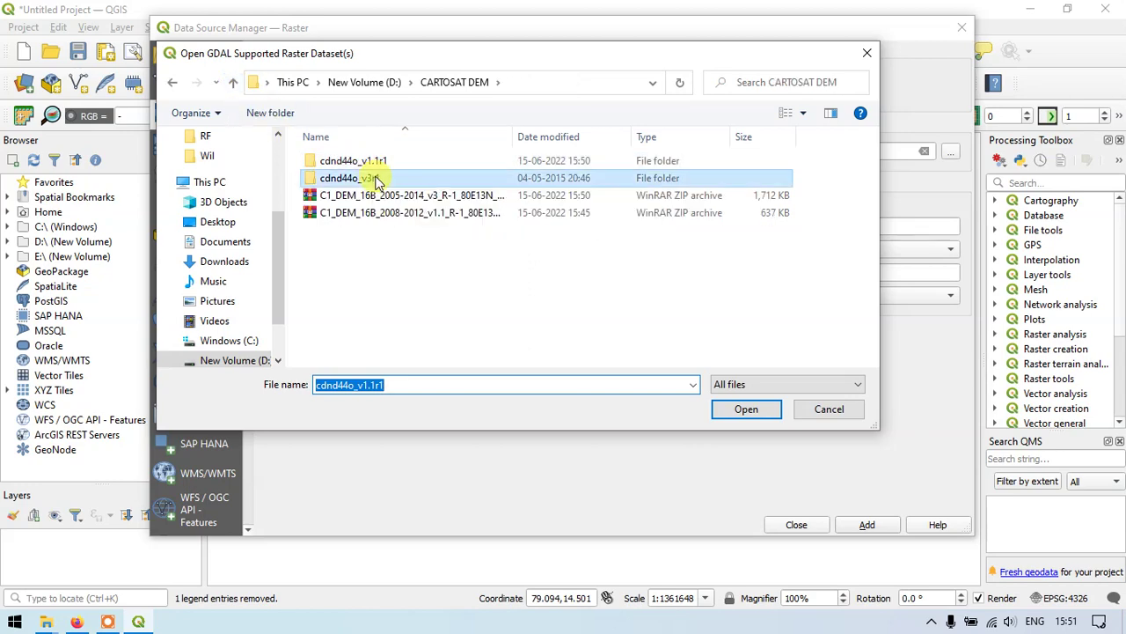
{"action": "left_click", "coordinate": [352, 249]}
{"action": "left_click", "coordinate": [749, 412]}
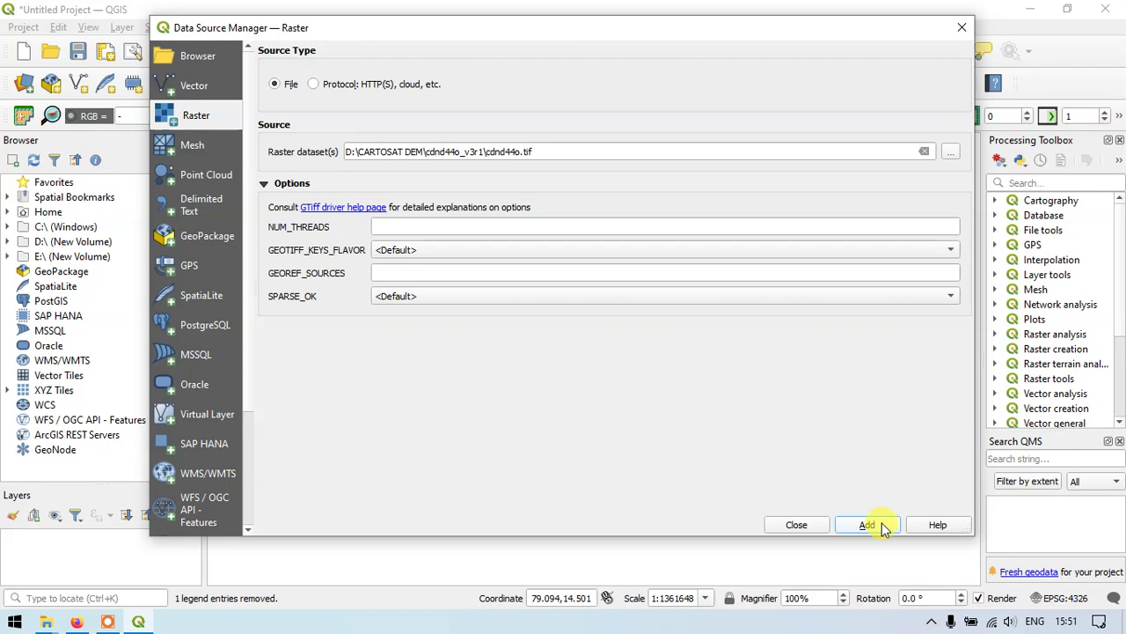
{"action": "left_click", "coordinate": [882, 523]}
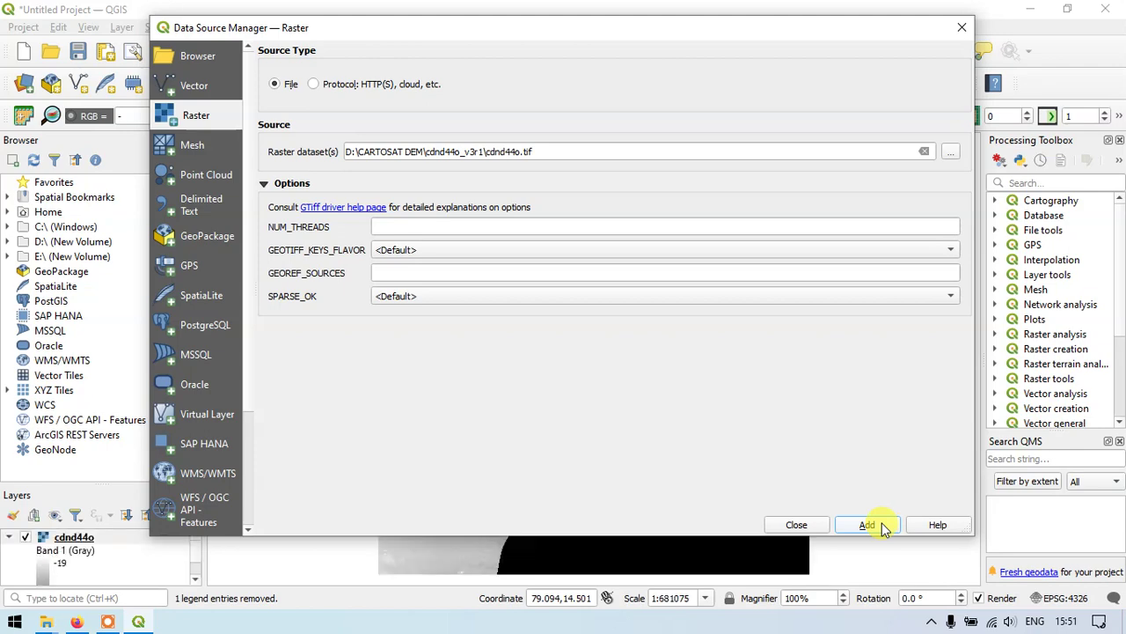
{"action": "left_click", "coordinate": [815, 528]}
Pan and zoom the canvas onto the coastline of the v3 cdnd44o DEM.
{"action": "left_click_drag", "start_coordinate": [572, 349], "coordinate": [601, 255]}
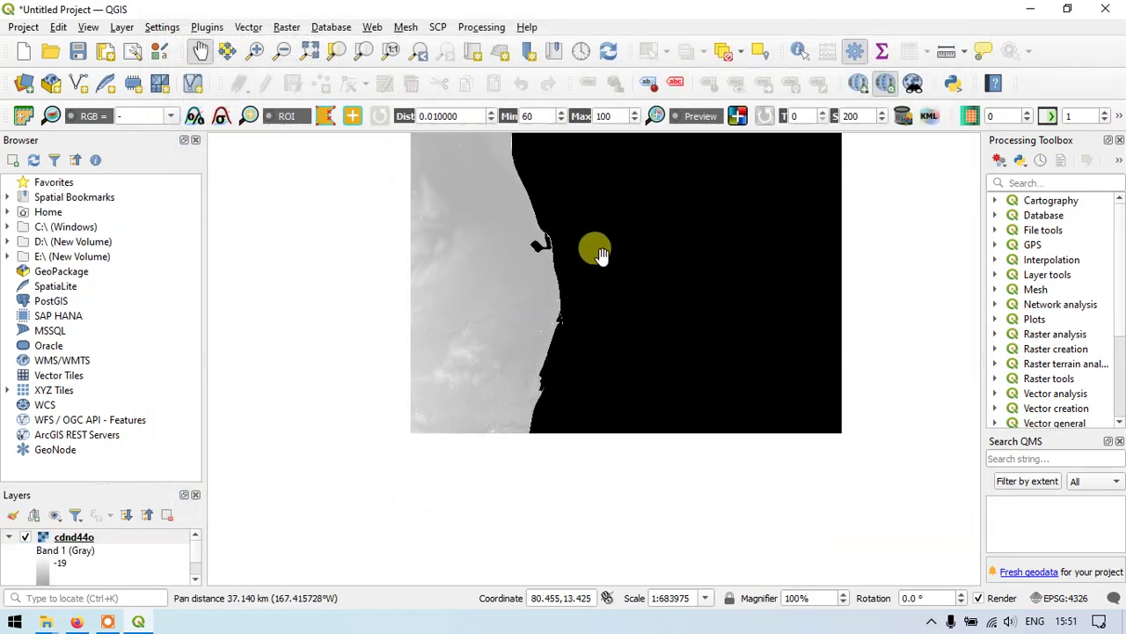
{"action": "scroll", "coordinate": [550, 297], "scroll_direction": "up", "scroll_amount": 1}
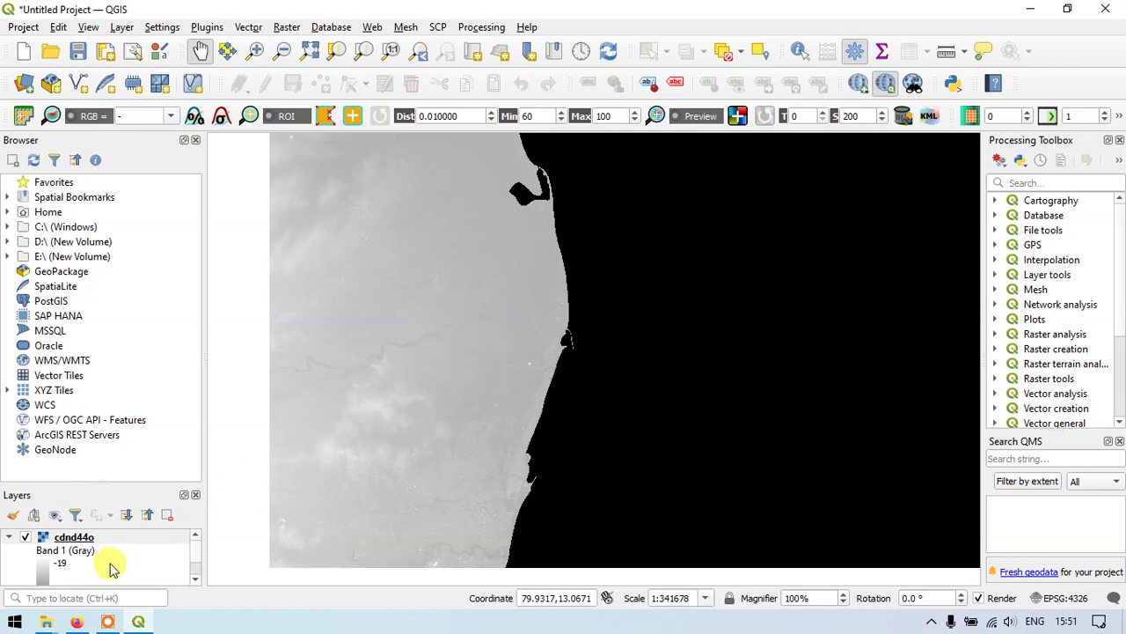
{"action": "scroll", "coordinate": [112, 567], "scroll_direction": "down", "scroll_amount": 1}
{"action": "scroll", "coordinate": [115, 563], "scroll_direction": "up", "scroll_amount": 1}
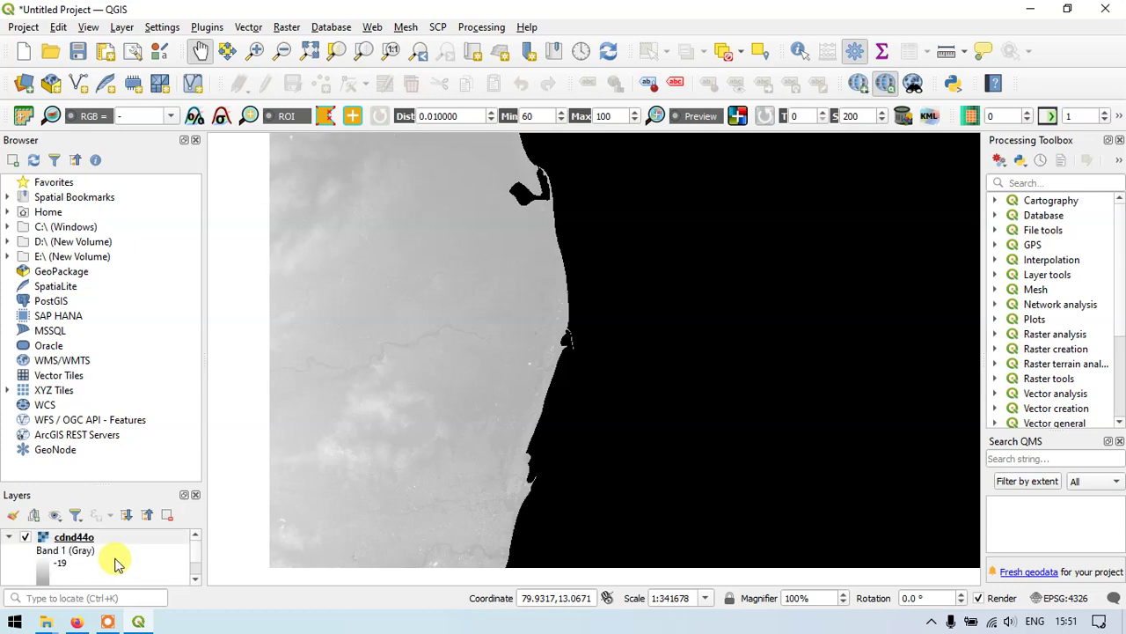